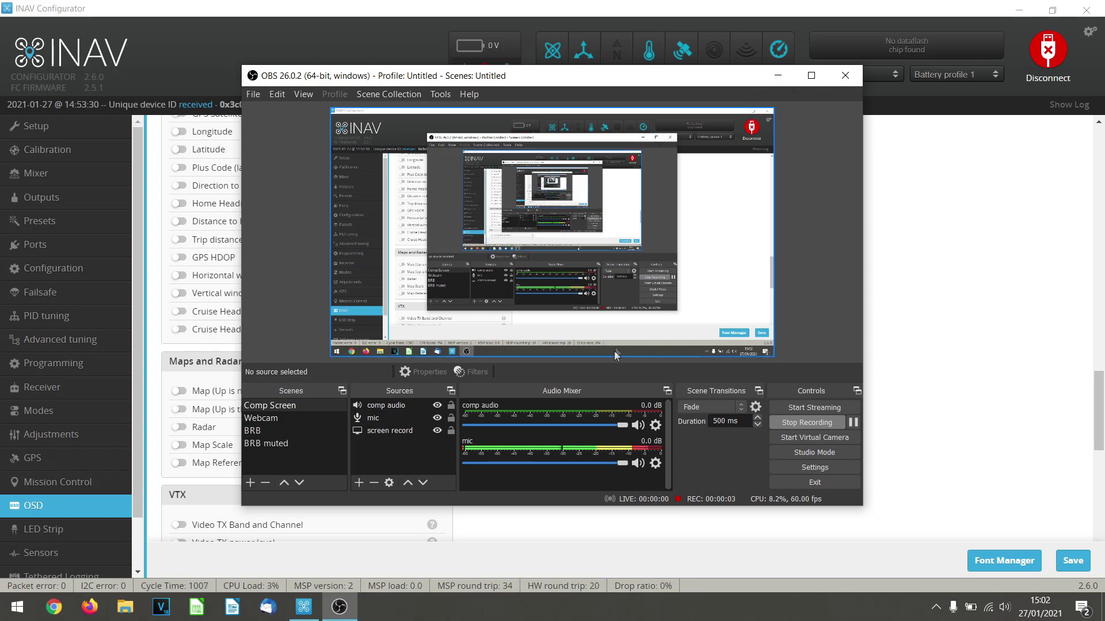
- Enable Heading and Heading Graph, placing the graph at the top centre of the preview with the heading directly below it
click(777, 76)
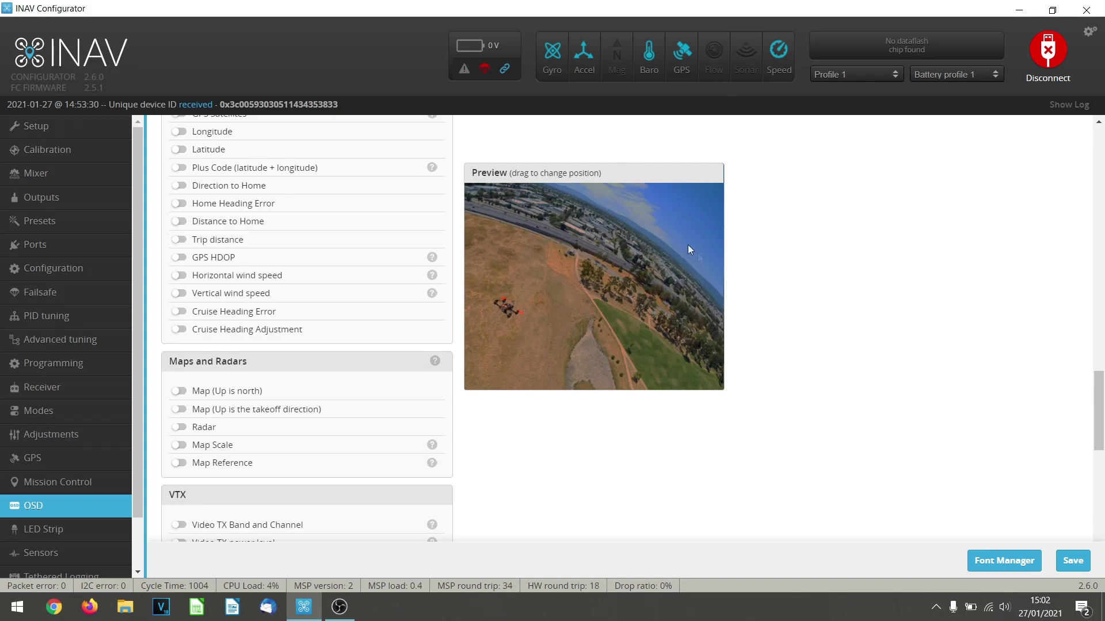
mouse_move(1099, 391)
mouse_down()
mouse_move(1092, 138)
mouse_move(1094, 161)
mouse_up()
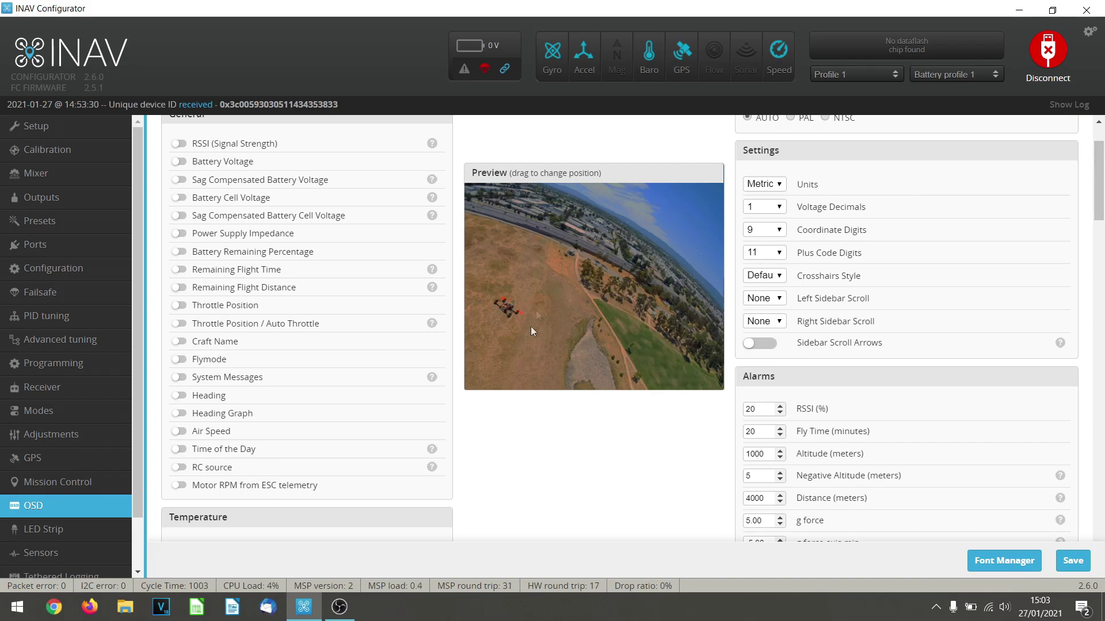
click(176, 398)
click(185, 414)
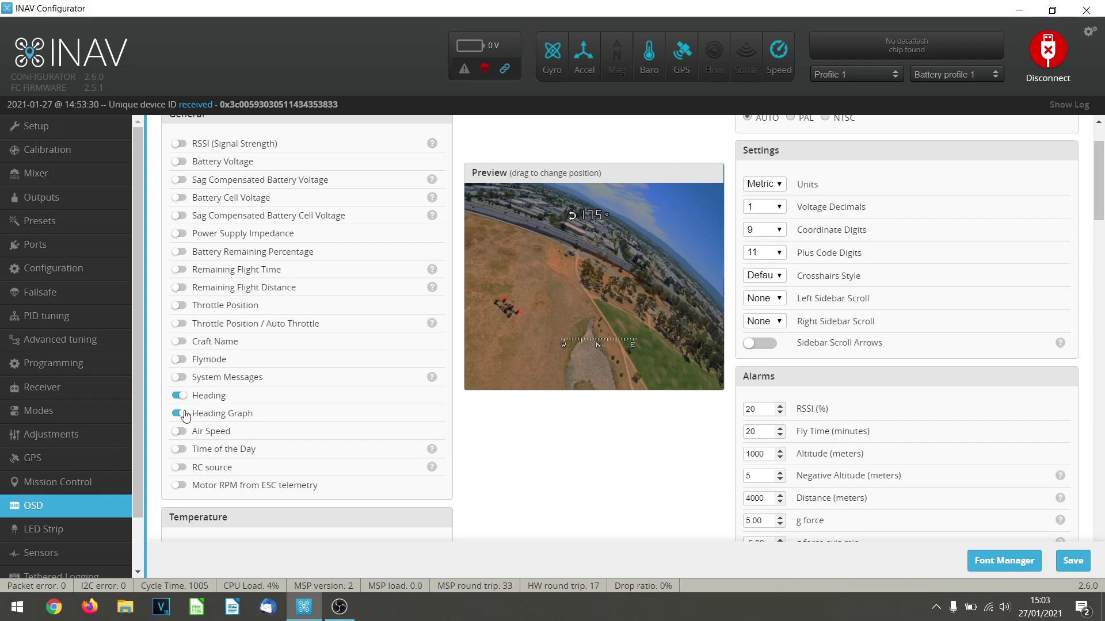
drag(597, 342, 581, 218)
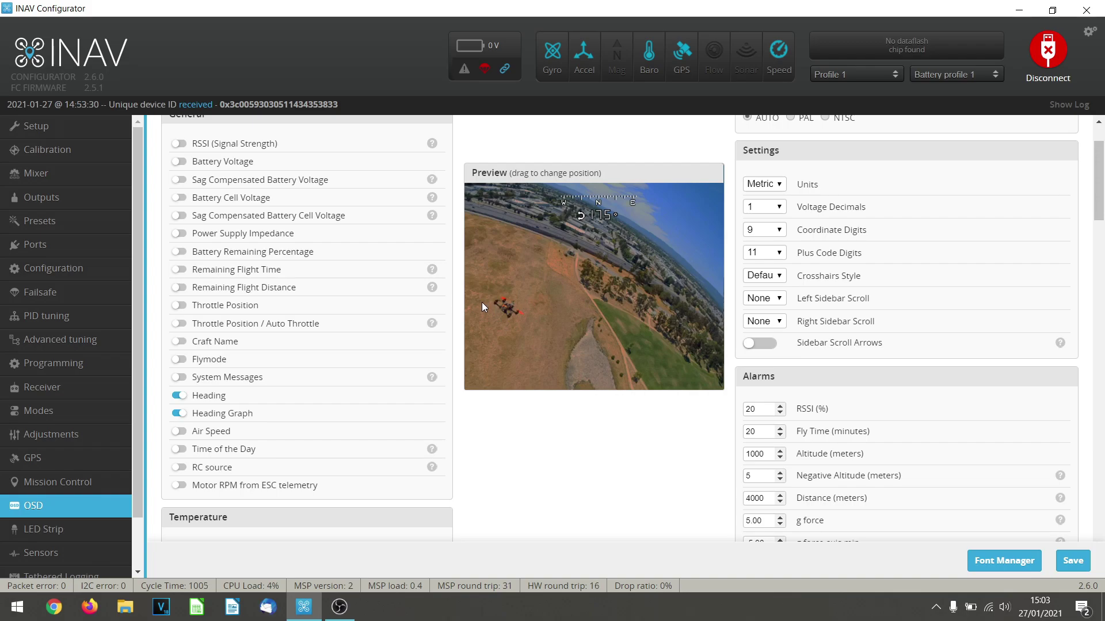
- Try Map (Up is north) with the Map Scale and Map Reference elements in the Maps and Radars section
scroll(262, 248, down, 5)
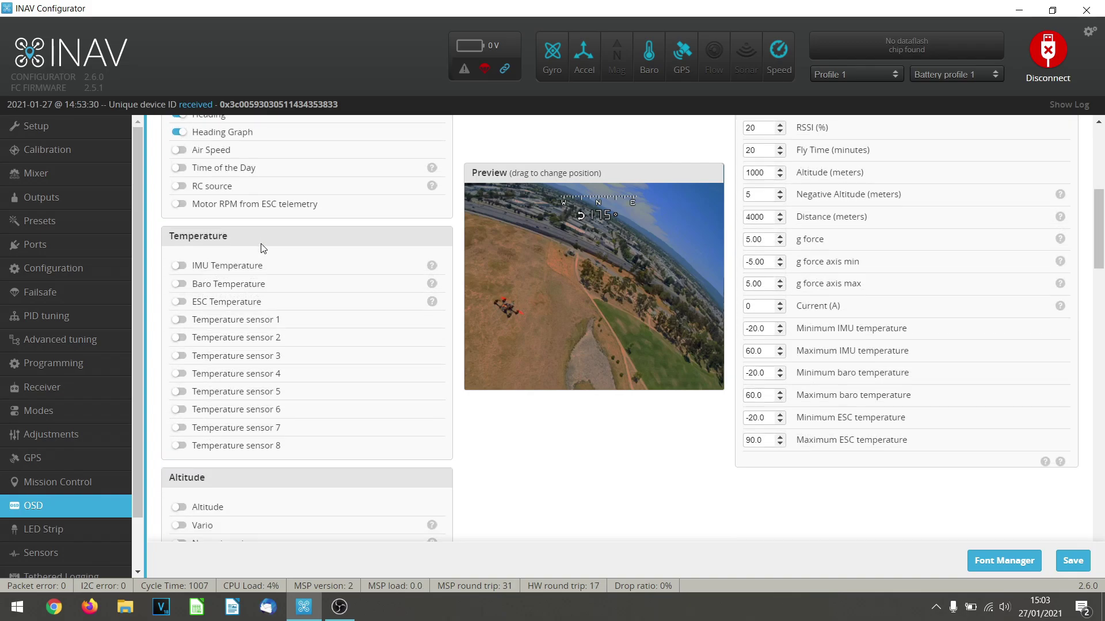
scroll(262, 247, down, 7)
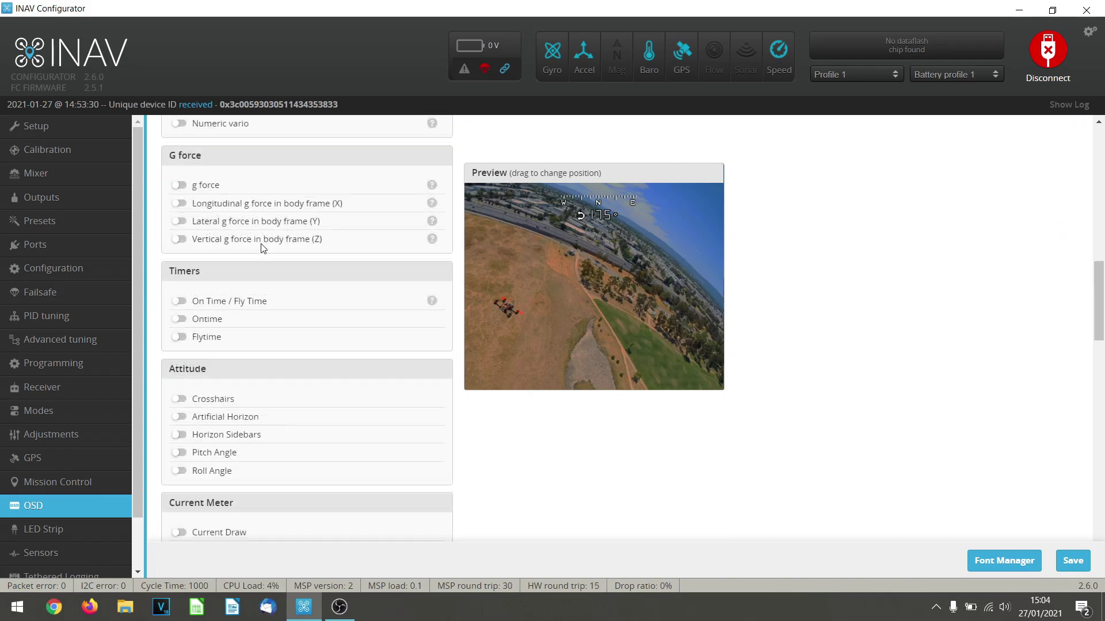
scroll(262, 248, down, 3)
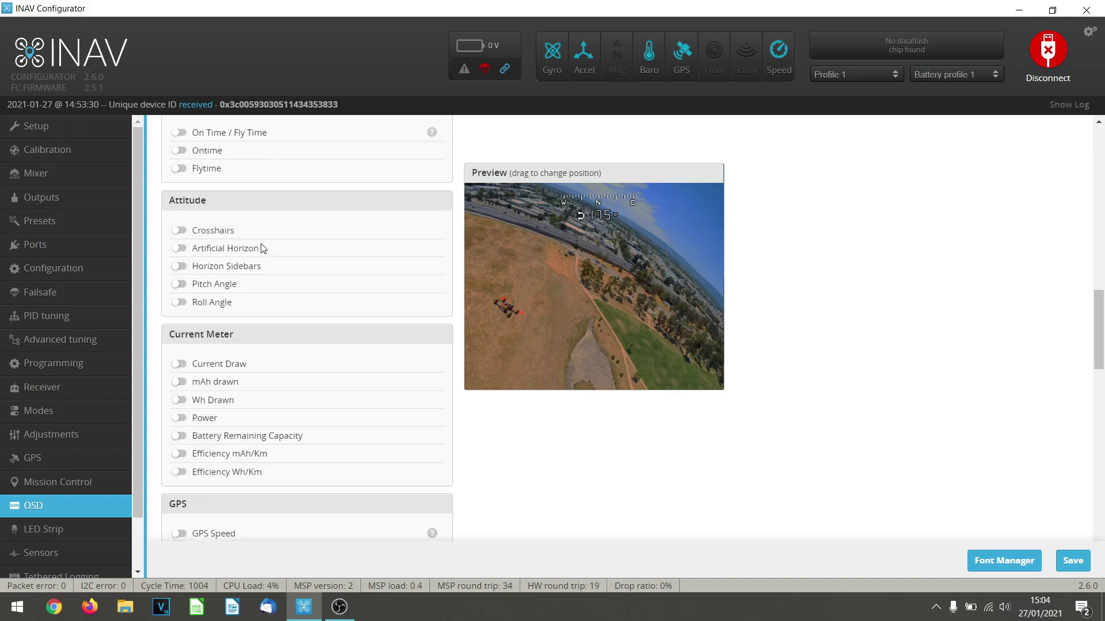
scroll(262, 247, down, 4)
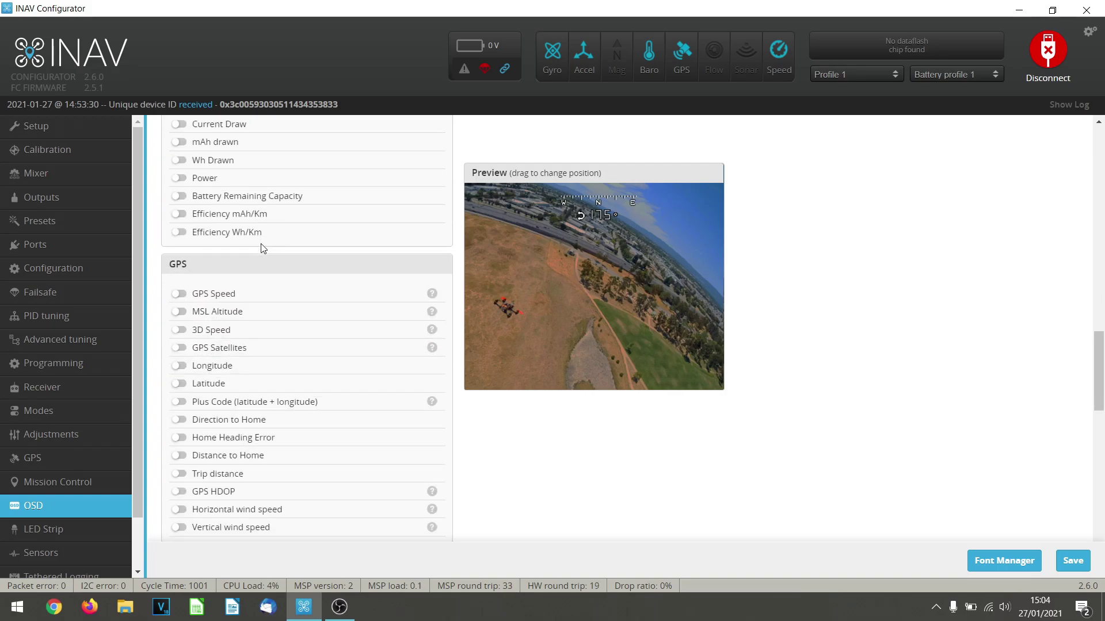
scroll(261, 248, down, 3)
scroll(259, 247, down, 1)
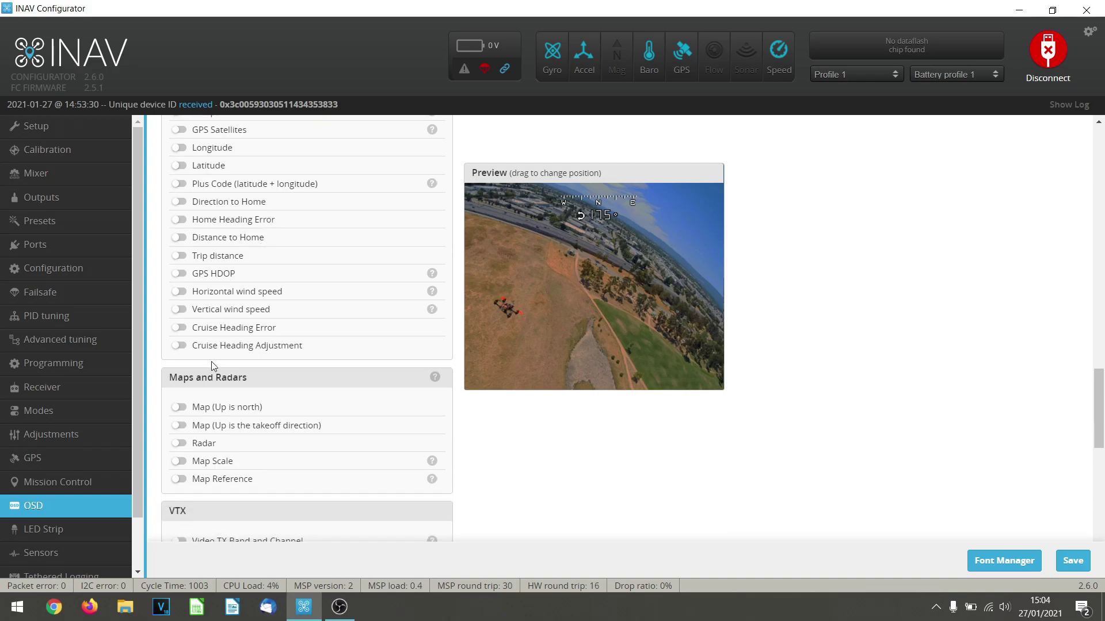
click(179, 409)
mouse_move(433, 462)
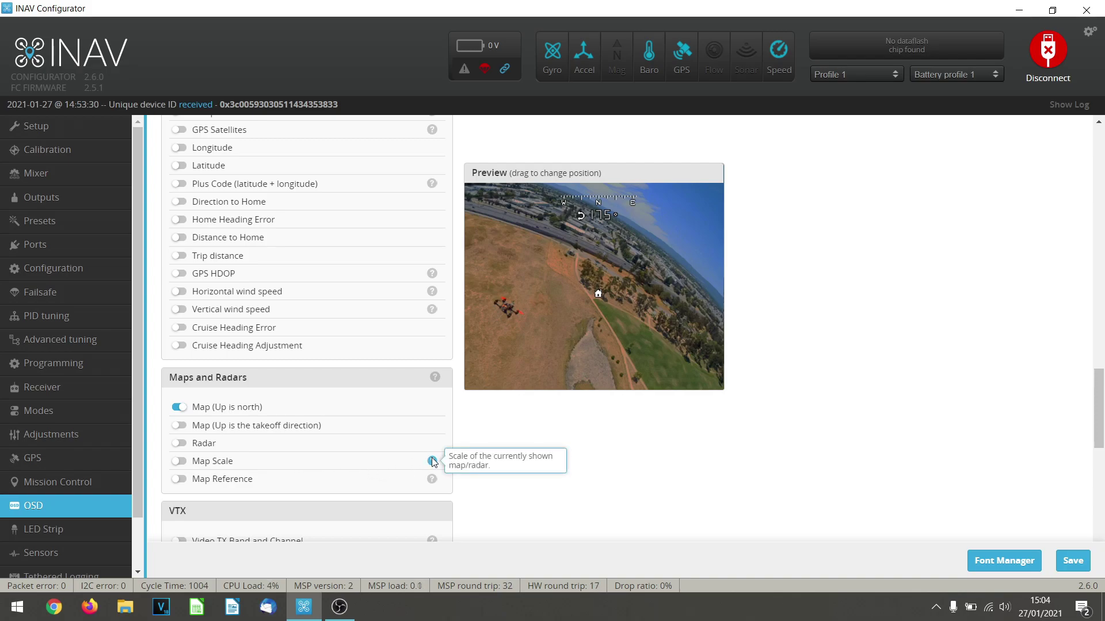
click(179, 463)
click(179, 467)
click(180, 484)
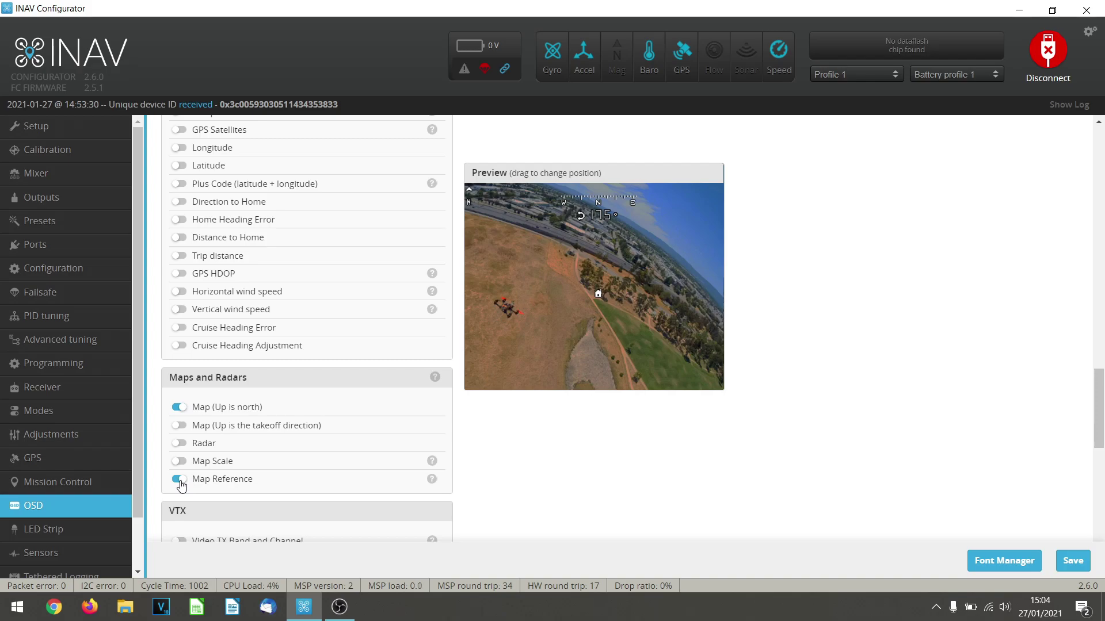
click(179, 483)
- Turn off Map (Up is north) and enable Radar in its place
click(183, 445)
click(179, 407)
click(178, 443)
click(179, 443)
click(179, 443)
click(179, 444)
- Enable Artificial Horizon and Crosshairs in the Attitude section
scroll(408, 413, up, 5)
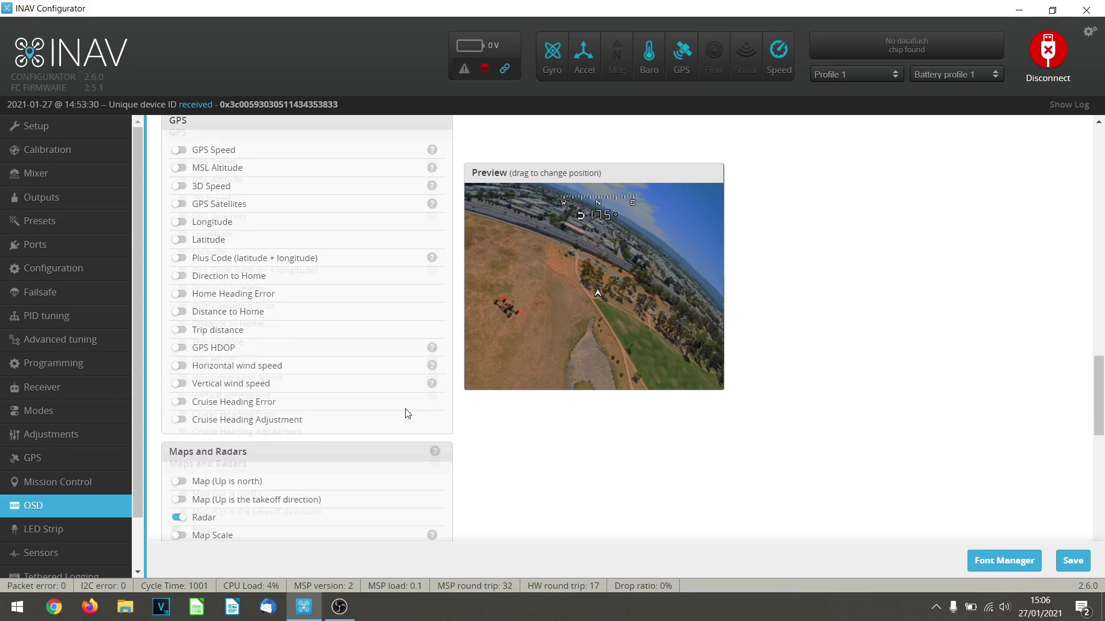
scroll(408, 413, up, 2)
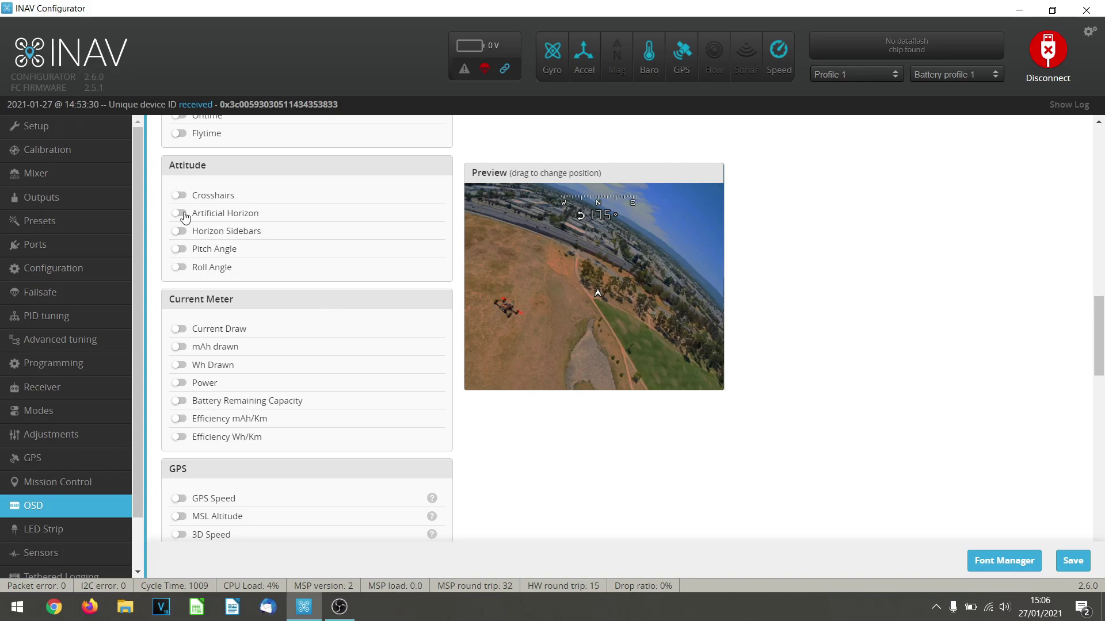
click(185, 213)
click(182, 196)
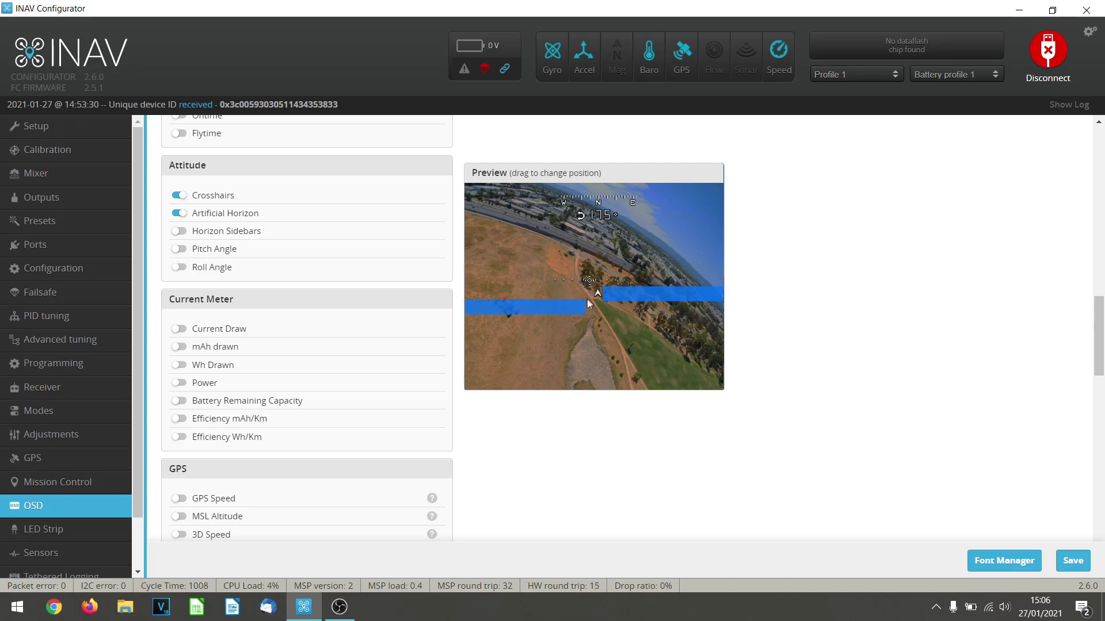
drag(598, 295, 593, 214)
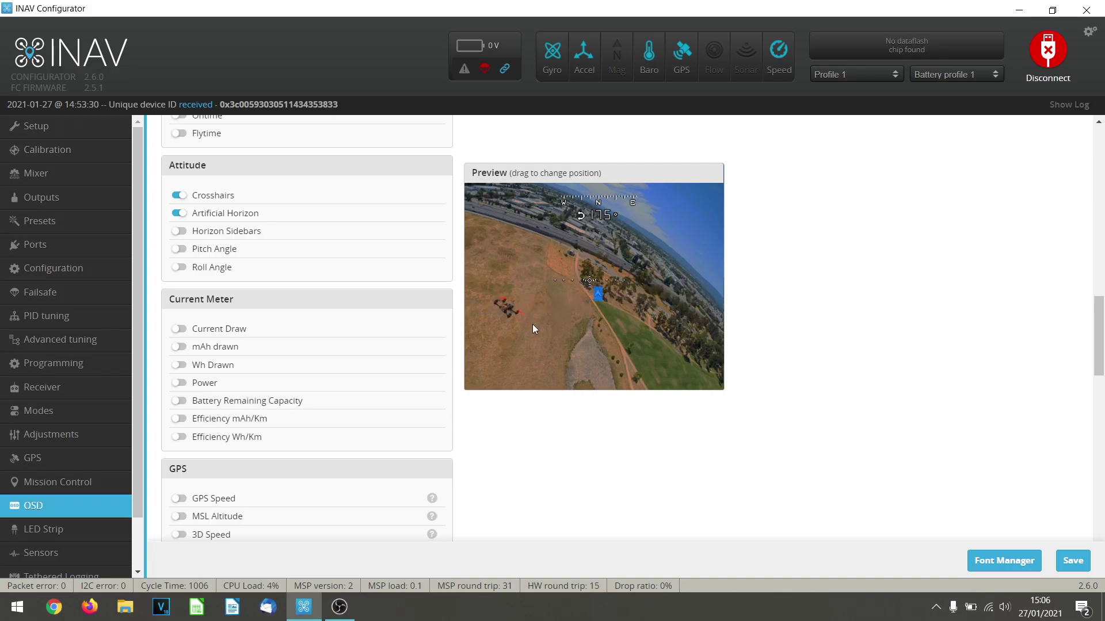
- Enable Horizon Sidebars and try the Pitch Angle element, leaving Pitch Angle switched off
click(177, 232)
click(178, 251)
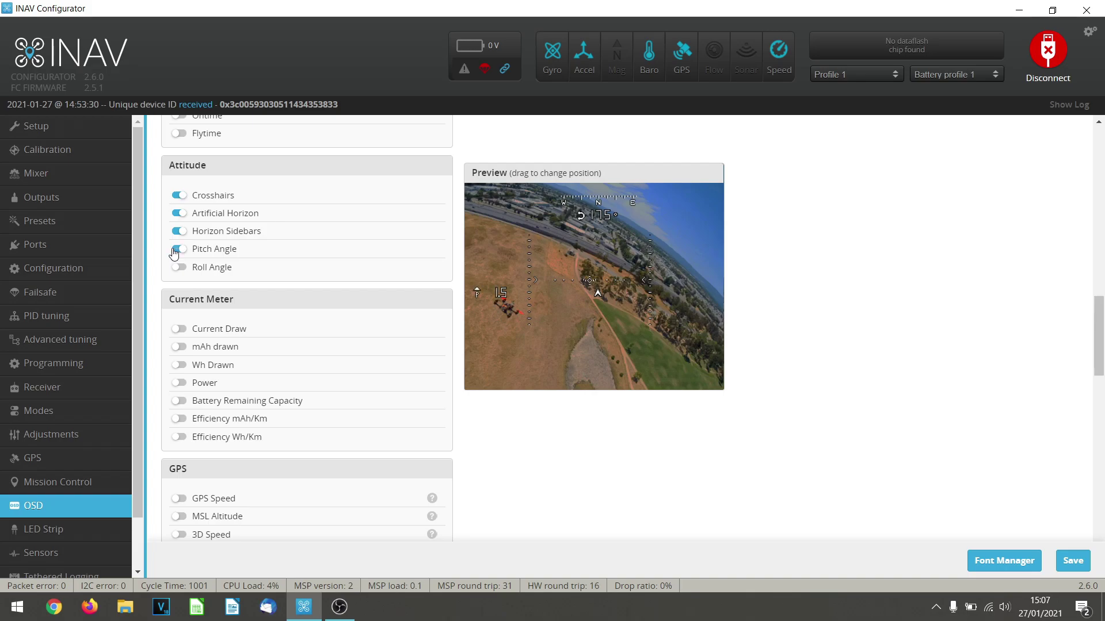
click(174, 252)
- Enable On Time / Fly Time and place it in the upper-right corner of the preview
scroll(253, 309, up, 3)
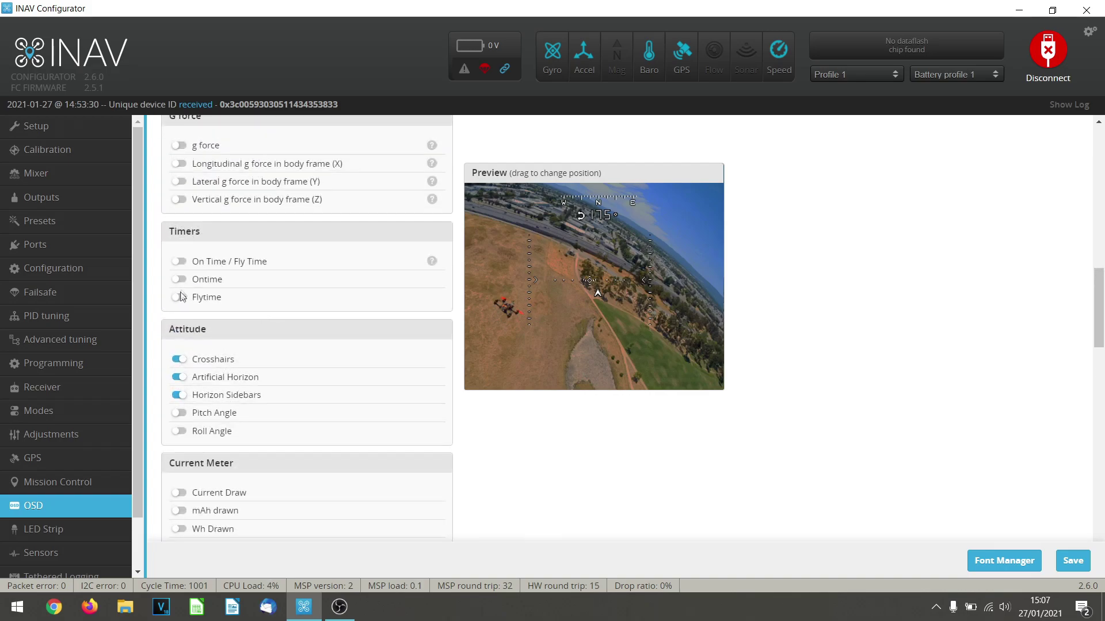
click(180, 265)
mouse_move(433, 265)
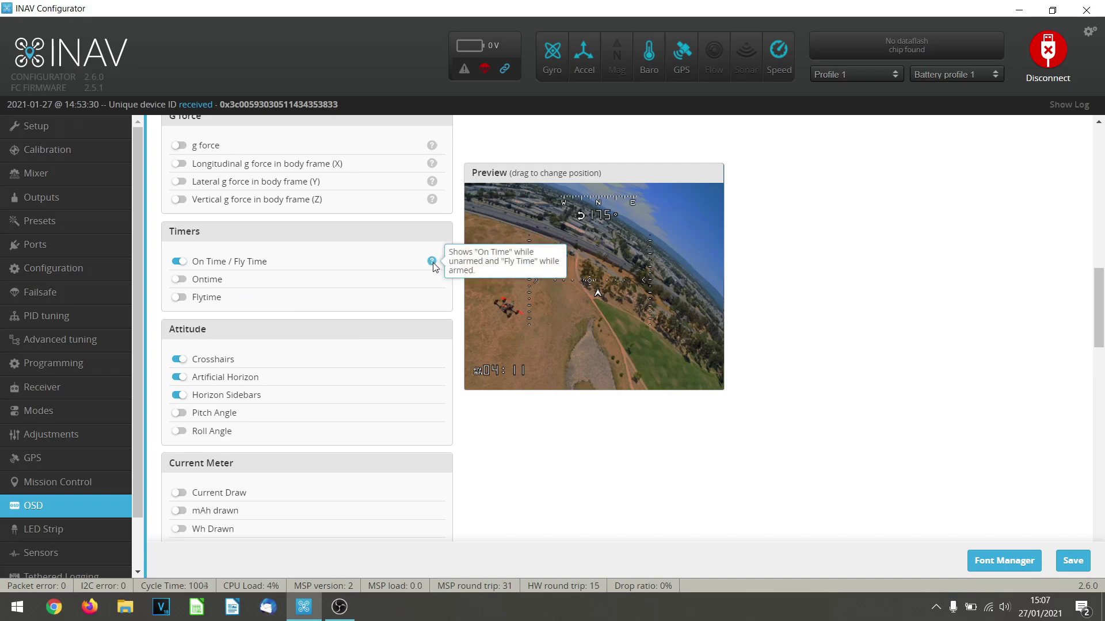
drag(483, 370, 668, 199)
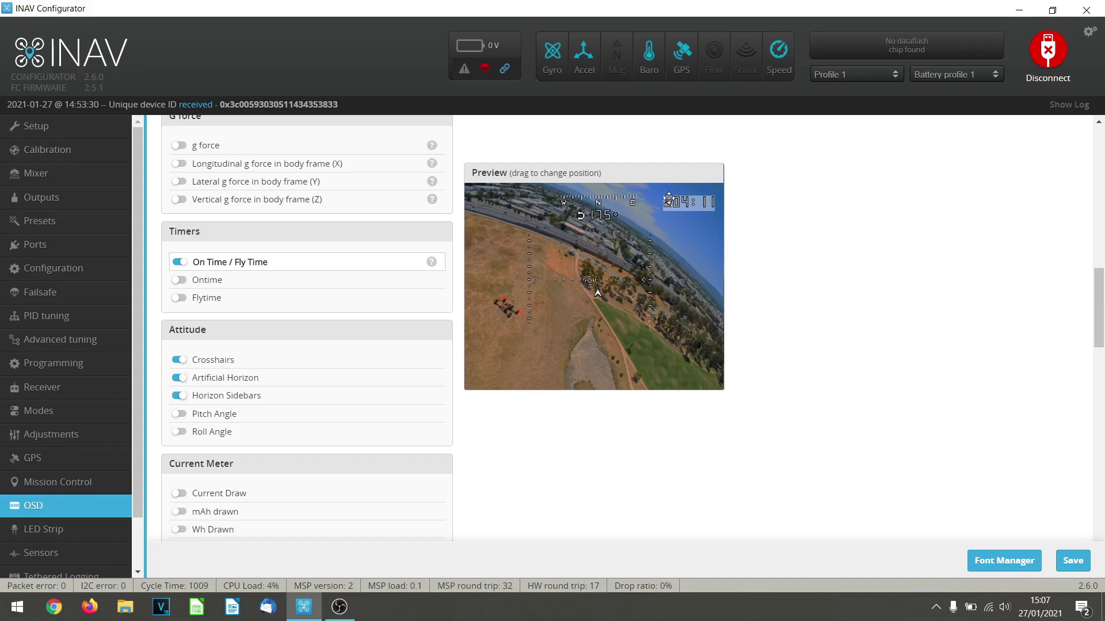
- Enable Trip distance in the GPS section and place it directly under the timer in the preview
scroll(423, 331, up, 1)
scroll(423, 331, up, 6)
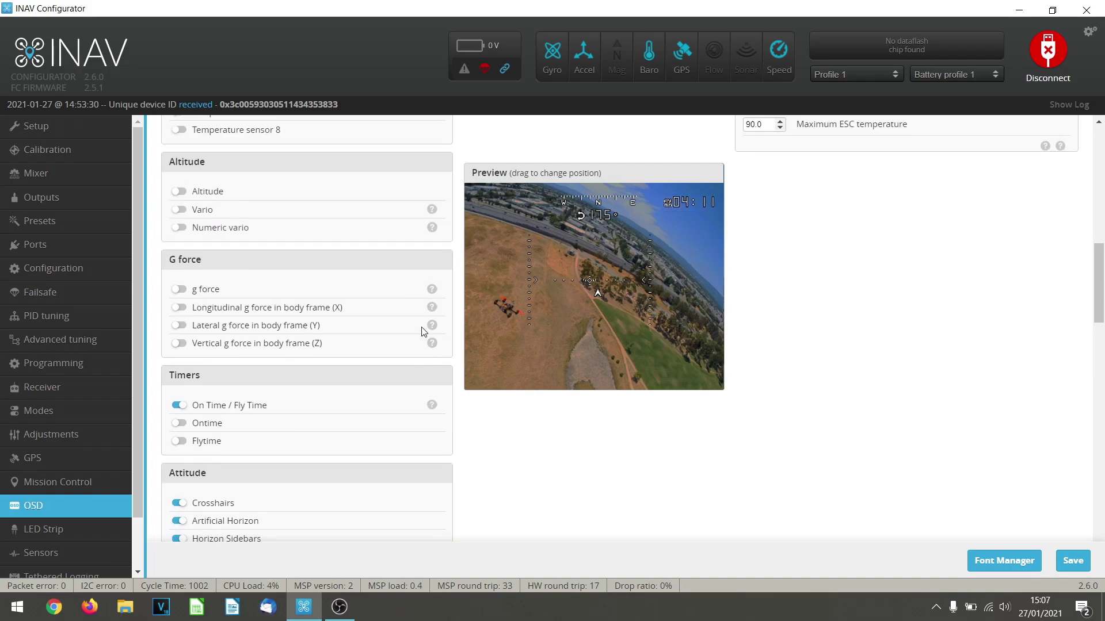
scroll(423, 330, up, 5)
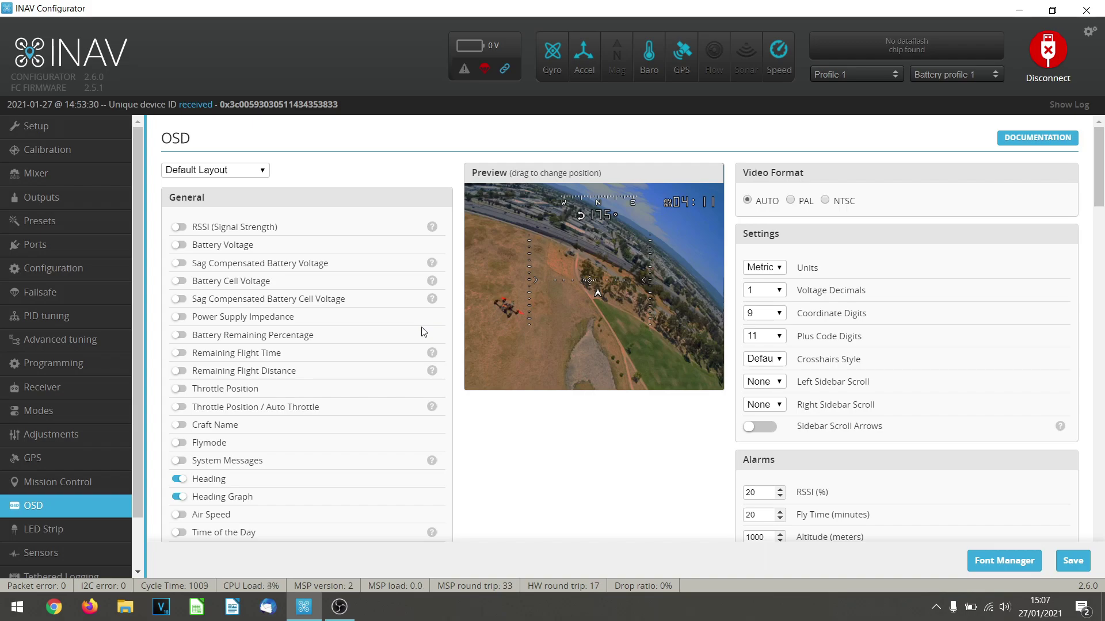
scroll(422, 332, down, 10)
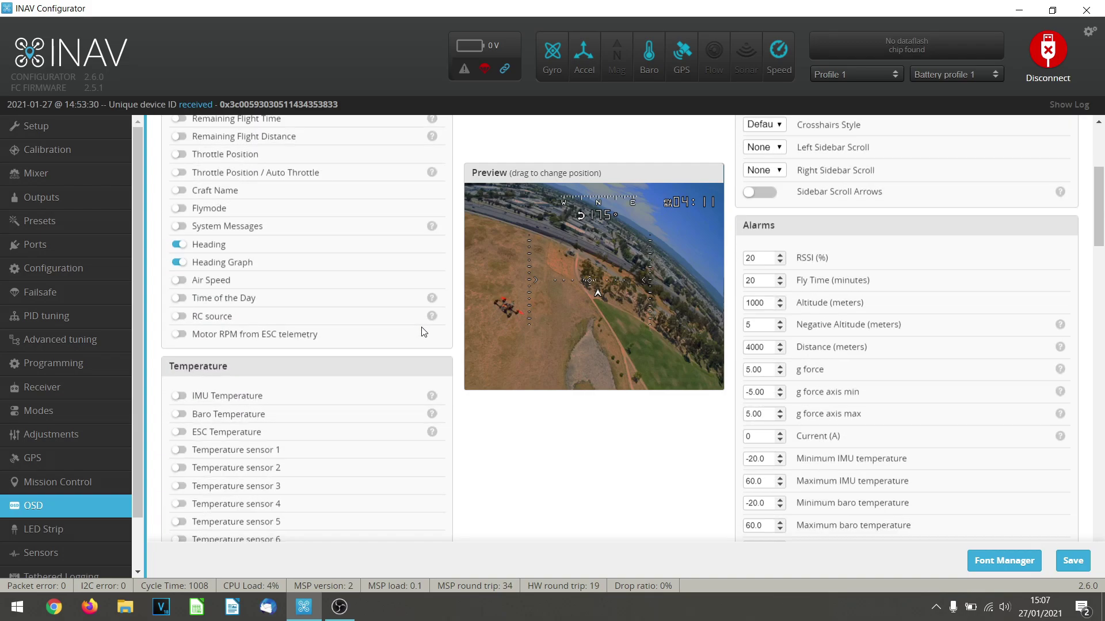
scroll(423, 332, down, 8)
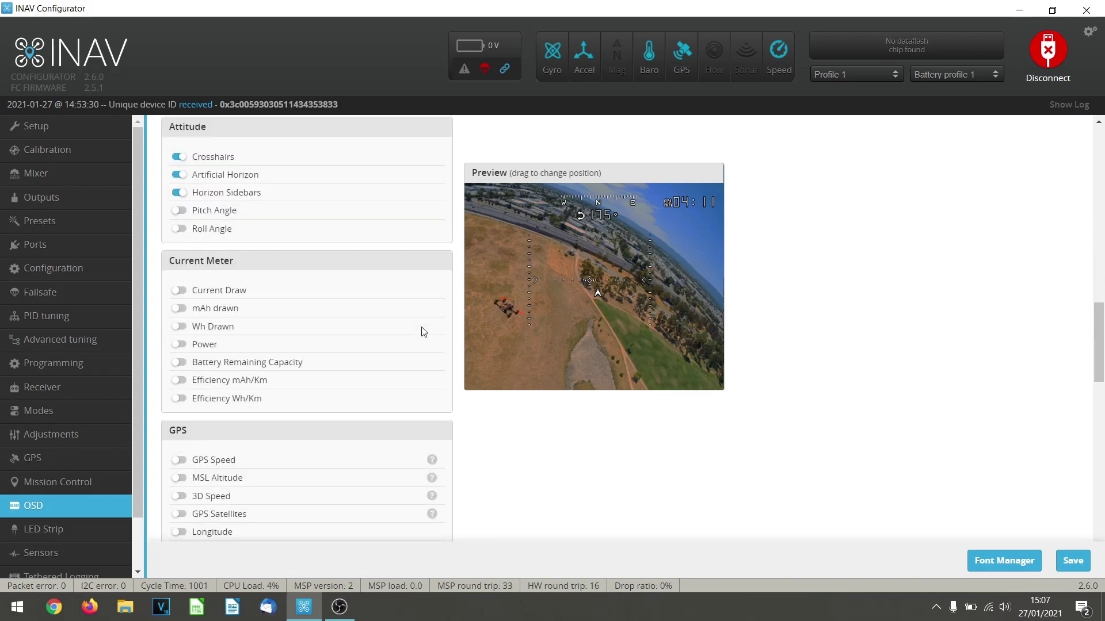
scroll(427, 276, down, 3)
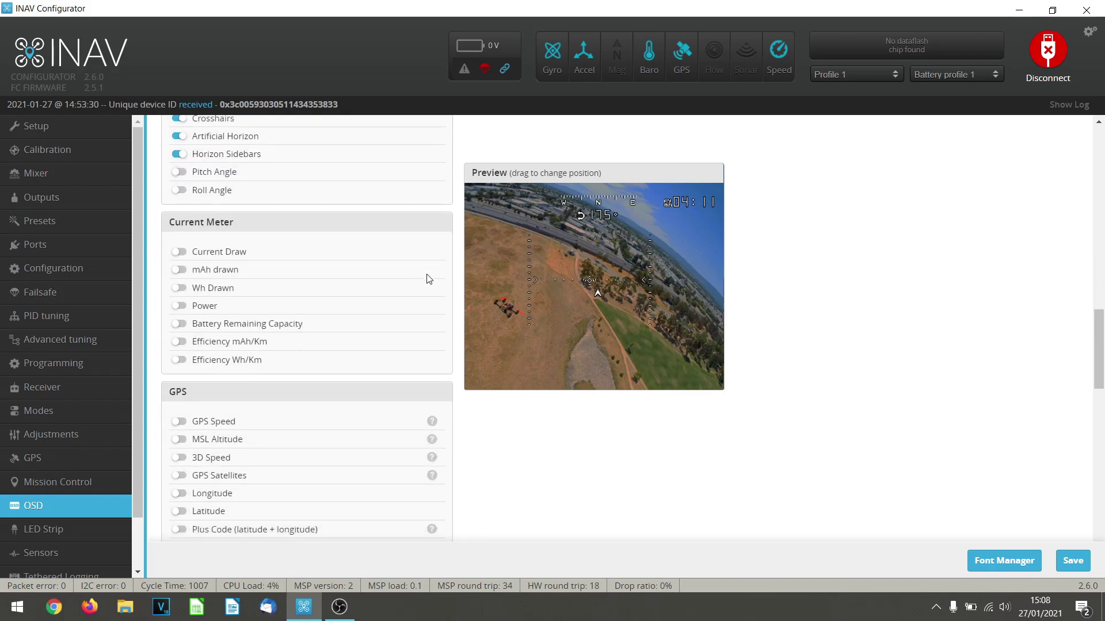
scroll(426, 276, down, 3)
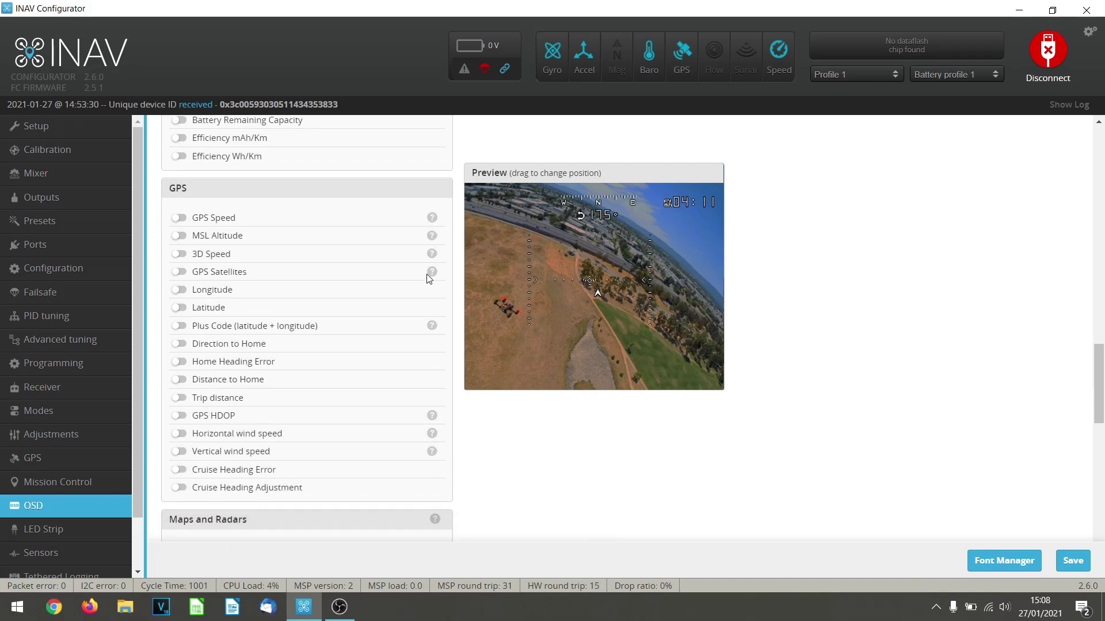
click(179, 398)
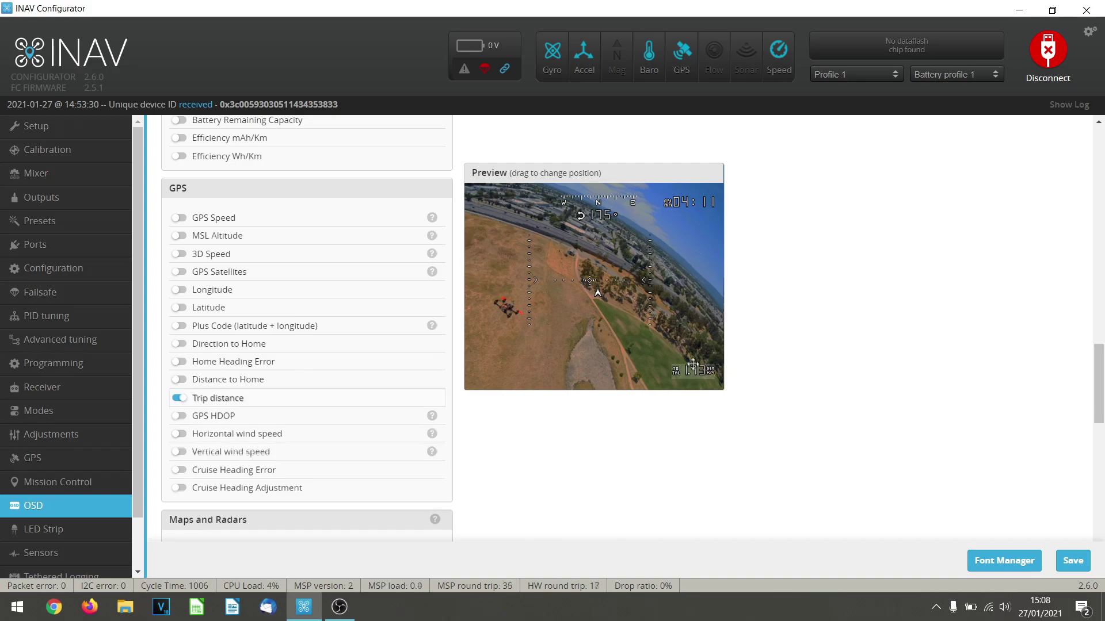
drag(689, 368, 682, 242)
drag(669, 218, 669, 220)
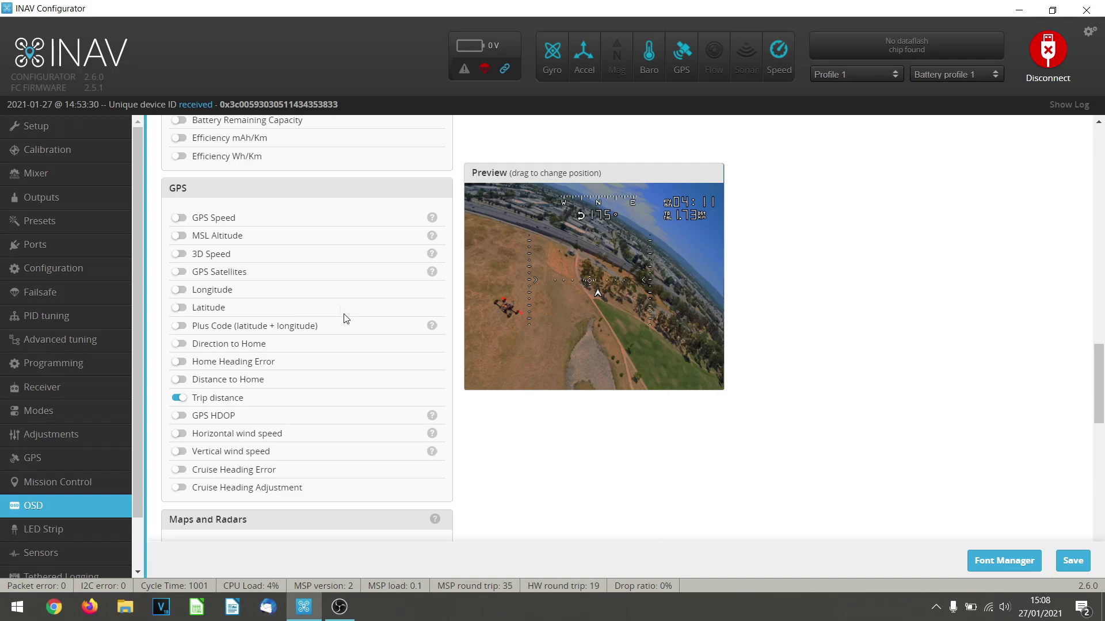
- Review the remaining OSD elements, reading the help for MSL Altitude, Plus Code and the Altitude section's vario options
mouse_move(433, 236)
mouse_move(433, 331)
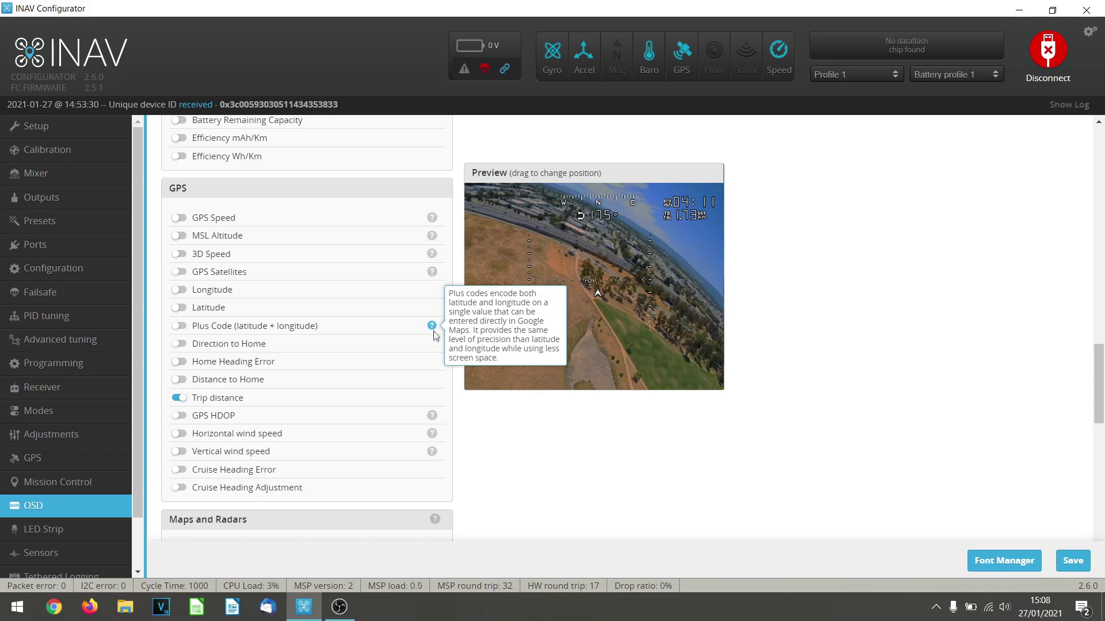
scroll(427, 385, up, 1)
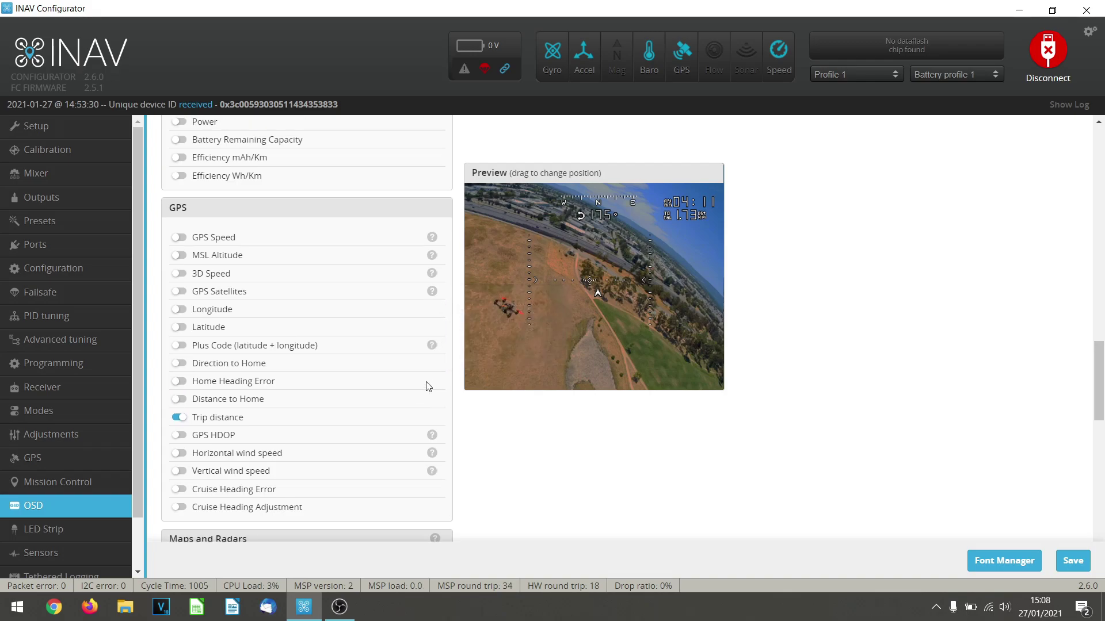
scroll(429, 386, down, 4)
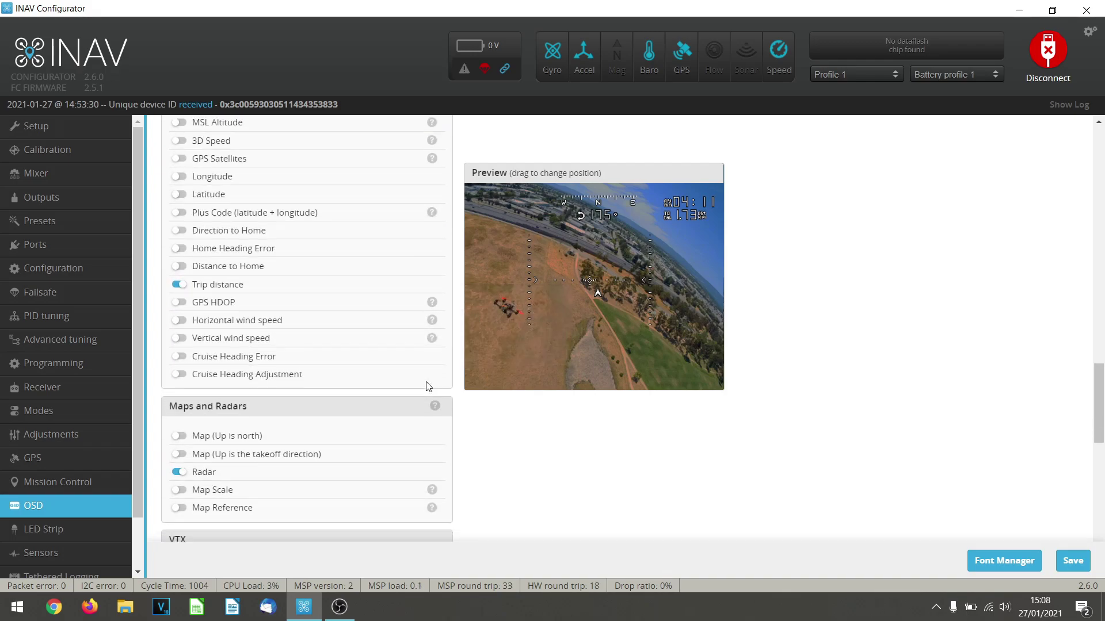
scroll(429, 387, down, 7)
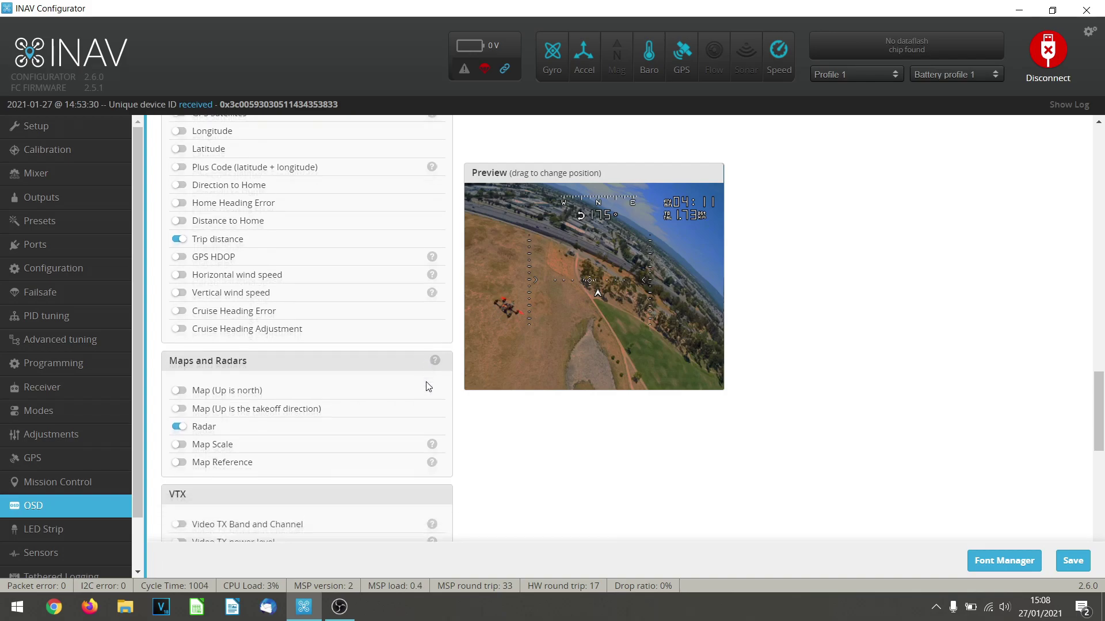
scroll(425, 382, down, 15)
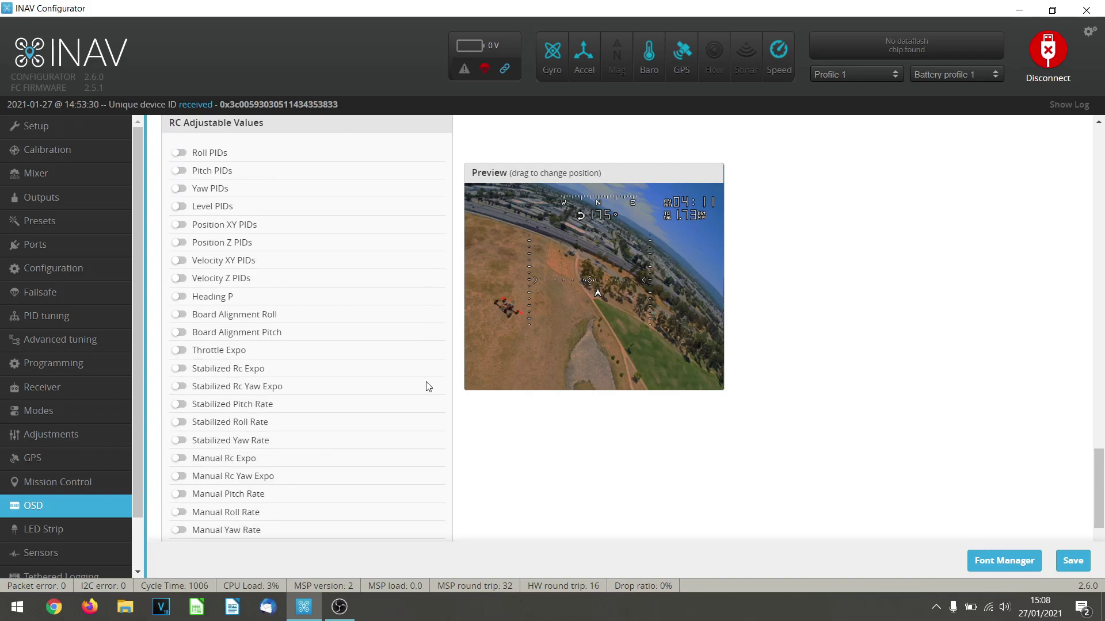
scroll(426, 381, up, 15)
scroll(426, 382, up, 17)
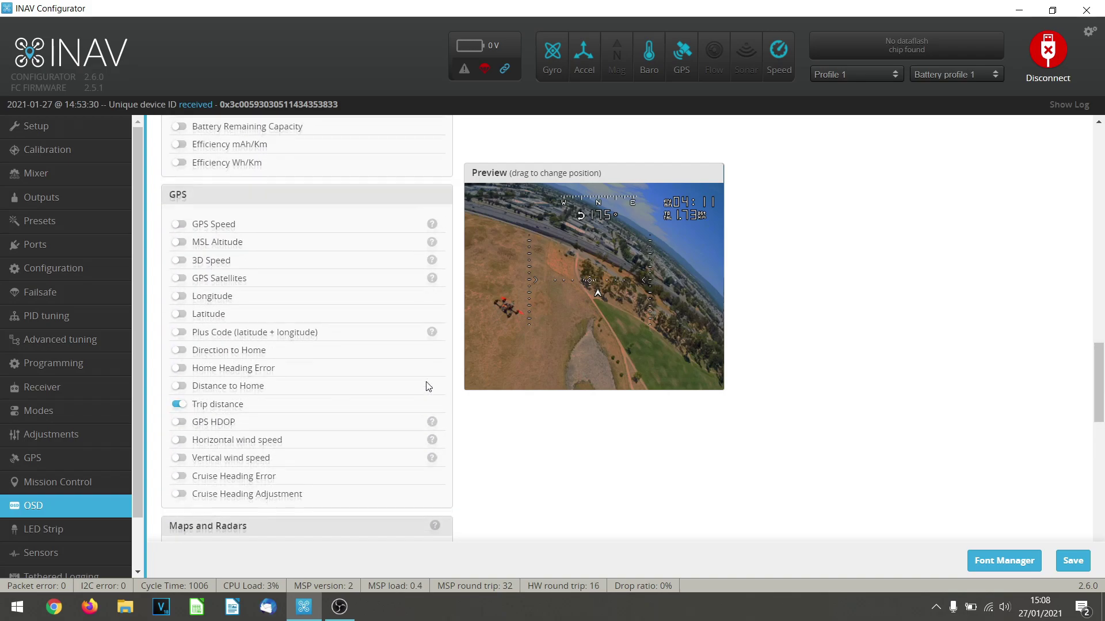
scroll(428, 386, up, 5)
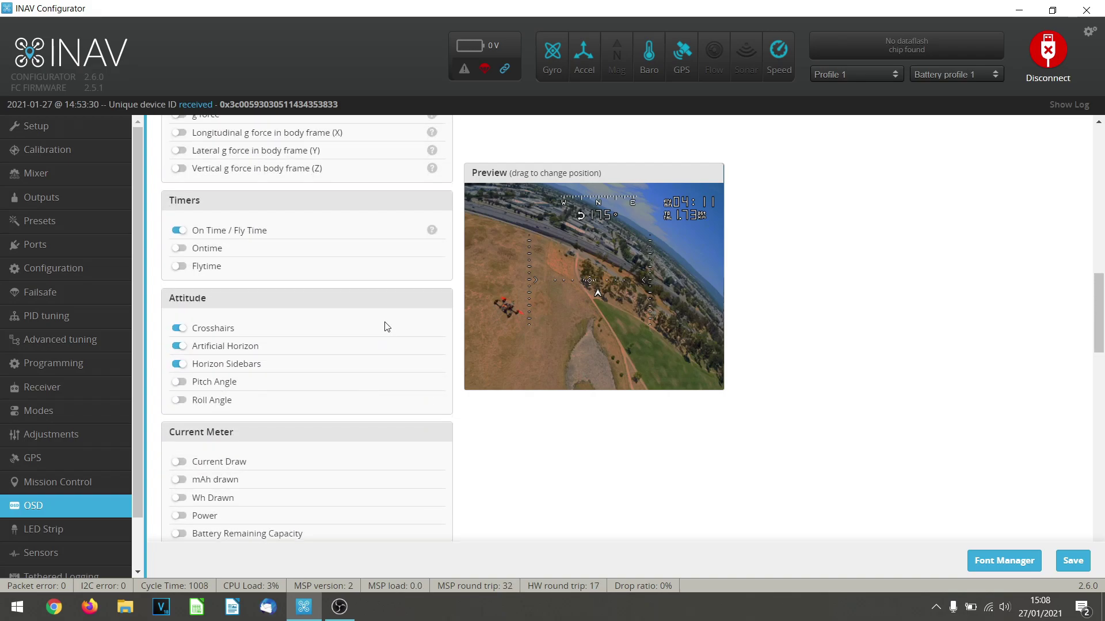
scroll(384, 326, up, 4)
scroll(384, 325, up, 2)
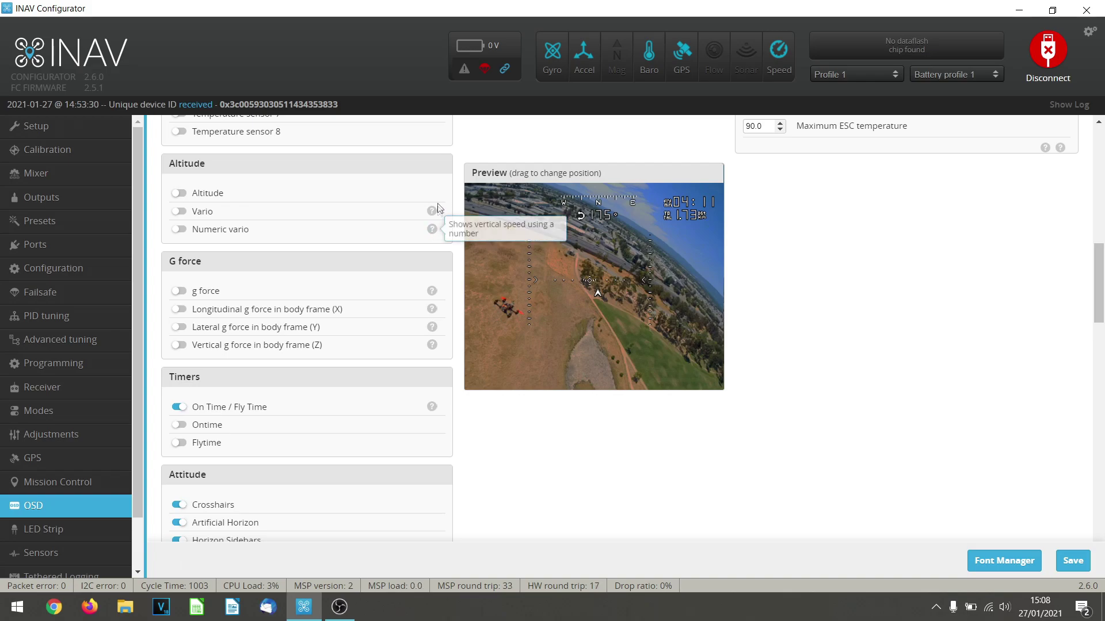
- Enable Altitude, then enable Longitude and Latitude and stack the two coordinates in the lower-right corner of the preview
click(180, 194)
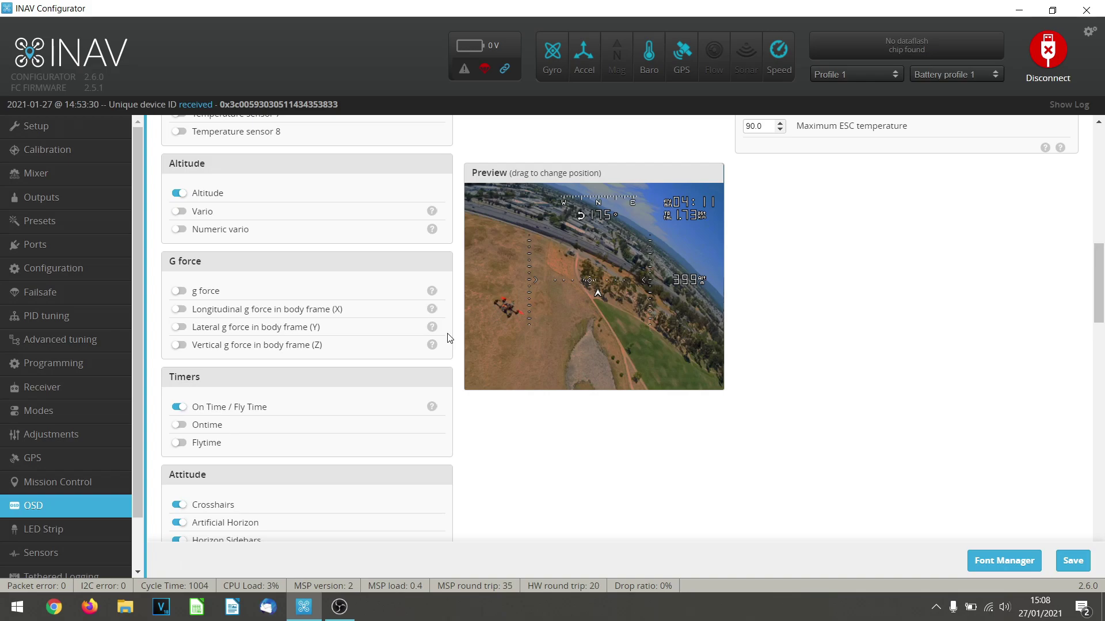
scroll(447, 335, down, 9)
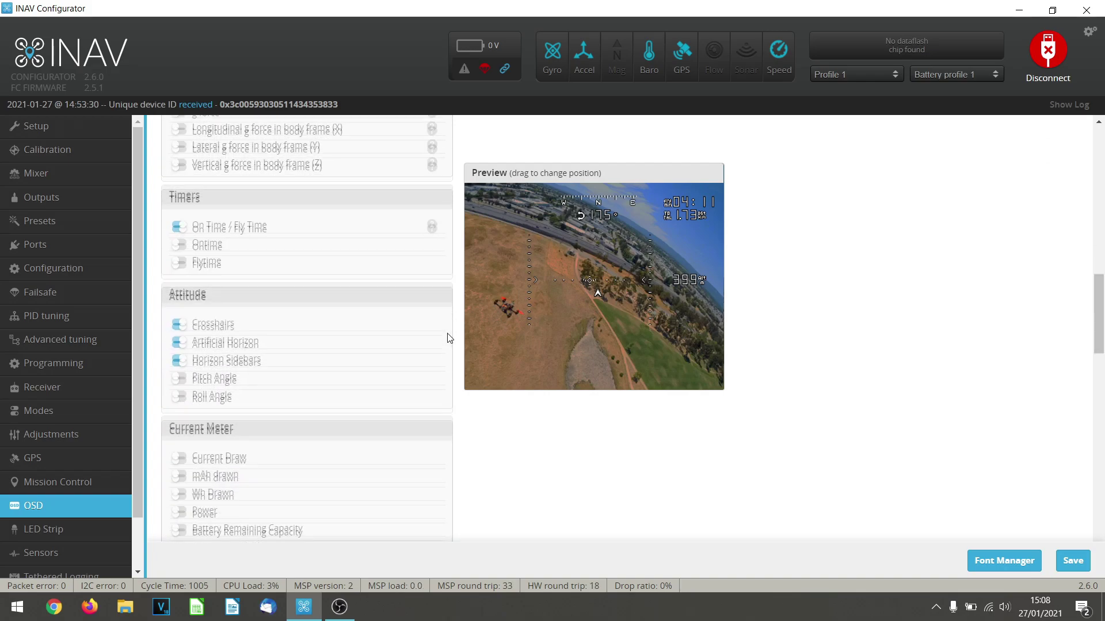
scroll(447, 333, down, 1)
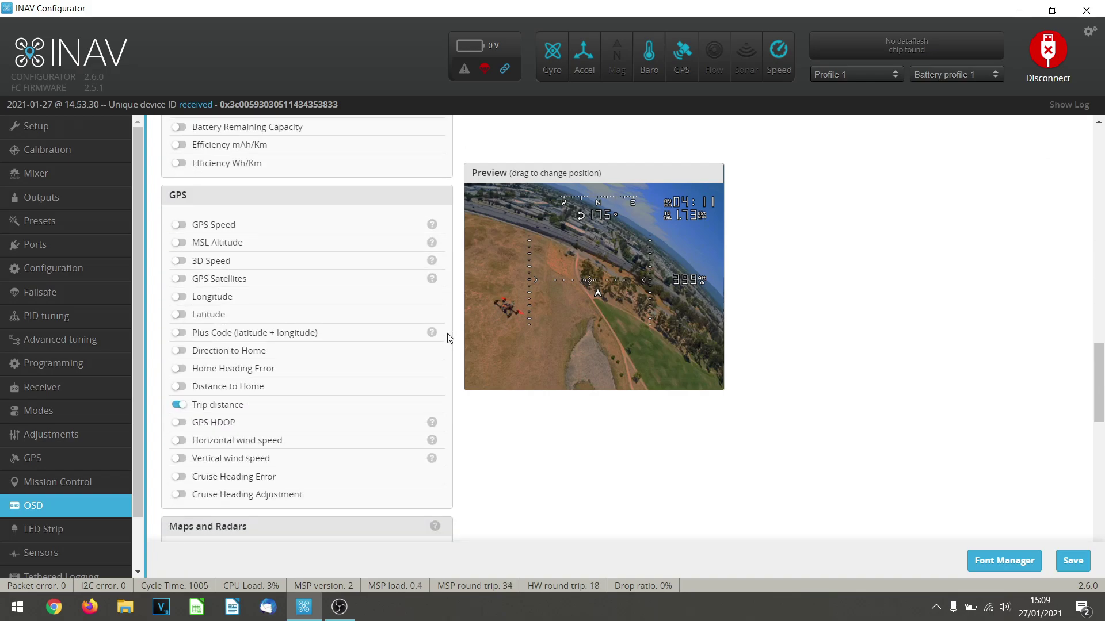
click(179, 297)
click(180, 316)
drag(516, 377, 626, 368)
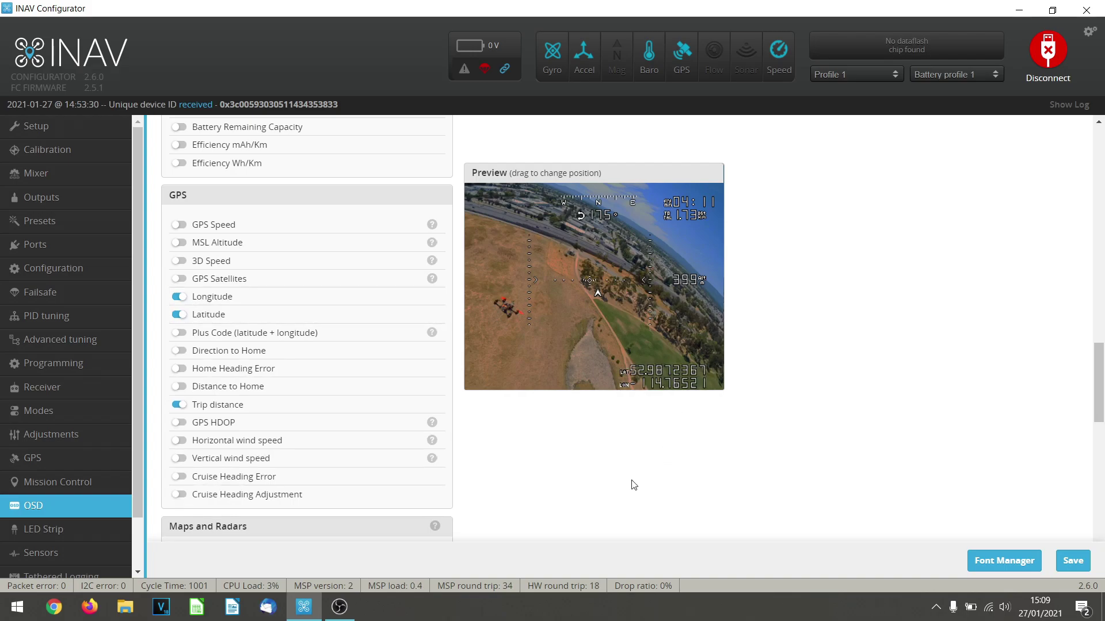
mouse_move(322, 615)
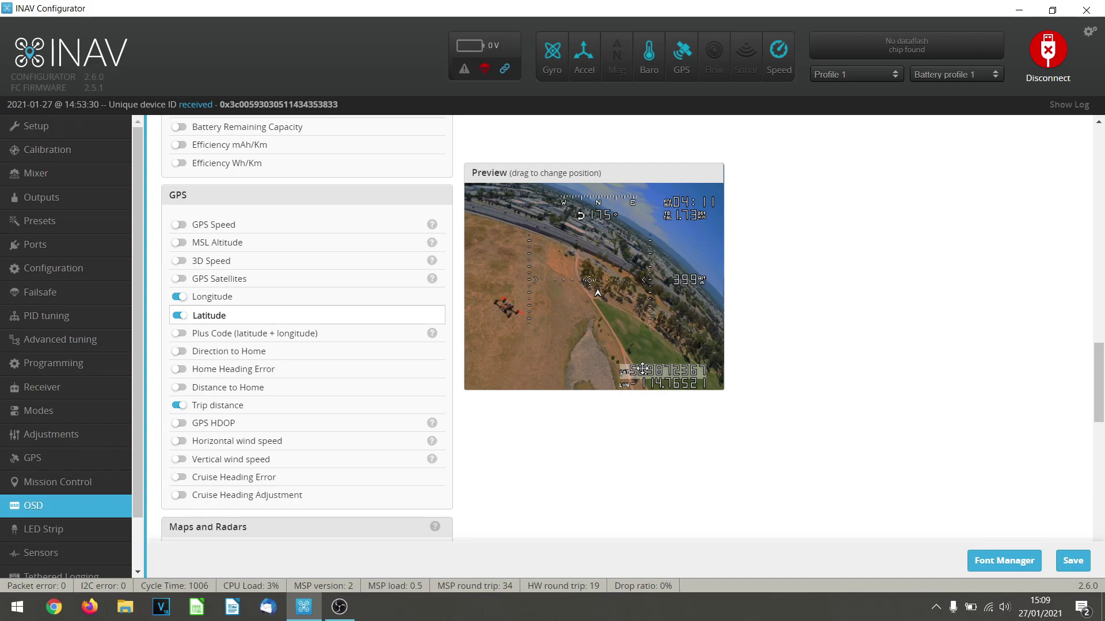
drag(642, 369, 645, 385)
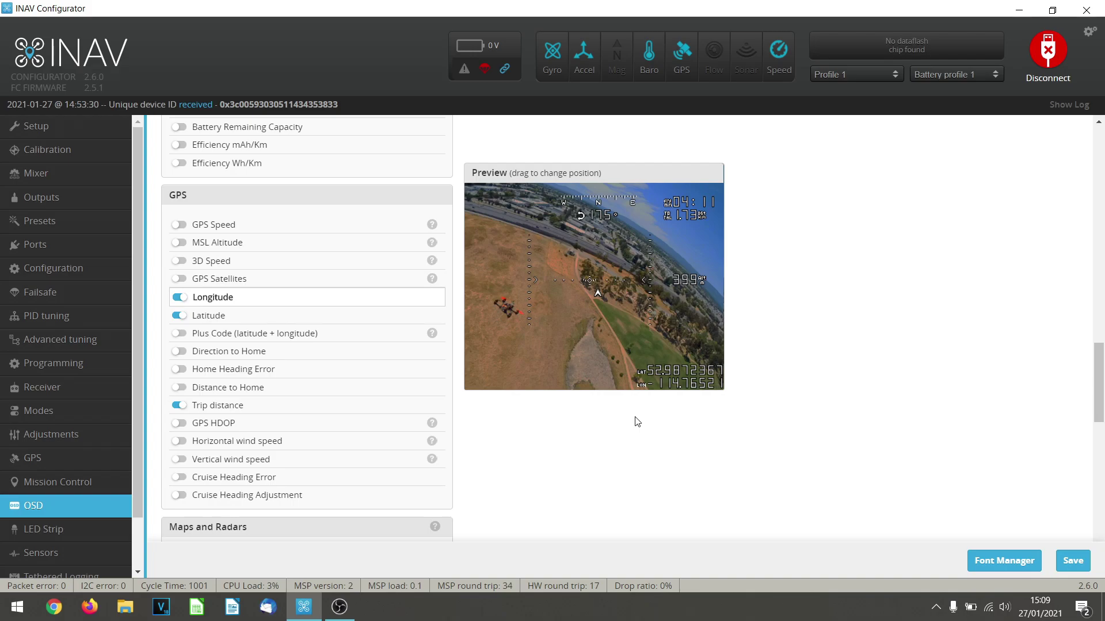
- Enable Flymode in the General section and place it at the bottom centre of the preview, beside the coordinates
scroll(389, 320, up, 4)
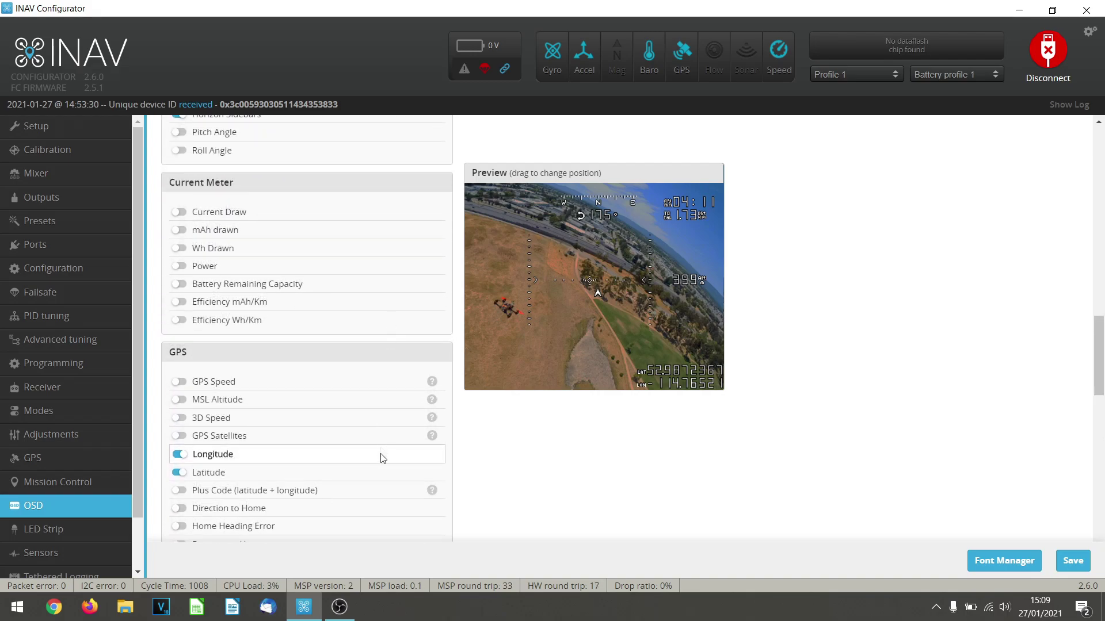
scroll(401, 394, up, 10)
scroll(401, 394, up, 4)
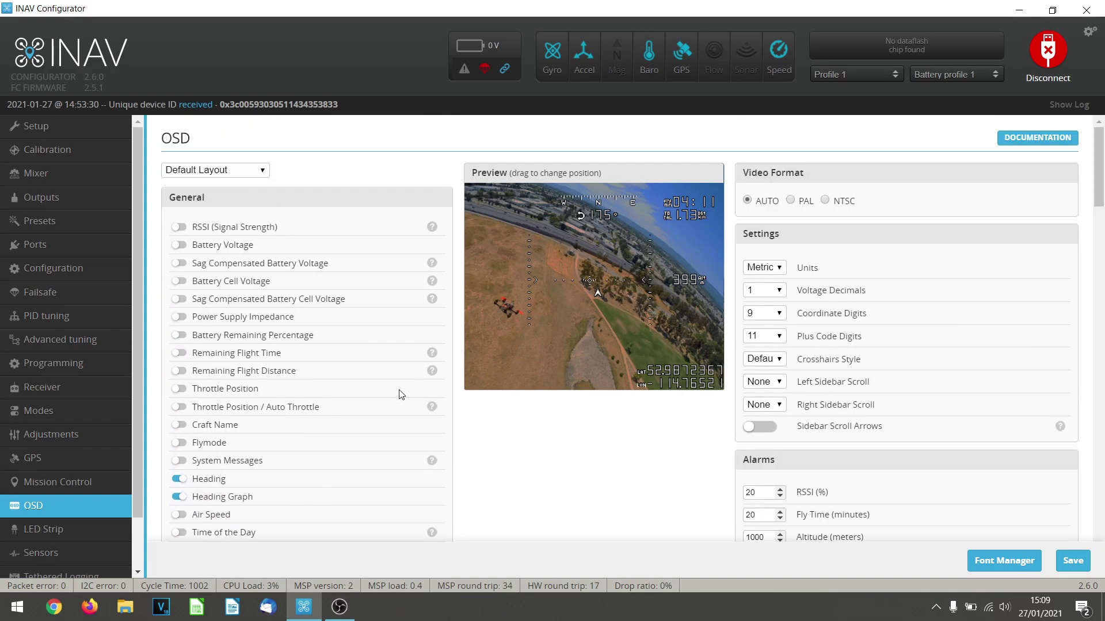
click(177, 444)
drag(500, 227, 587, 377)
- Enable mAh drawn in the Current Meter section and place it in the lower-left corner of the preview
scroll(407, 429, down, 8)
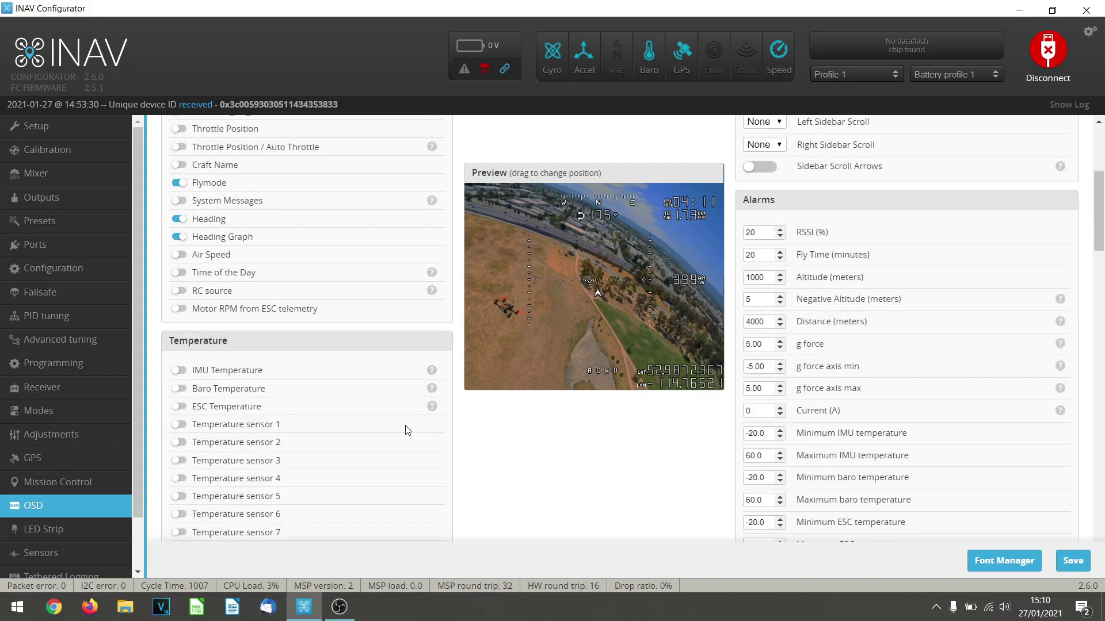
scroll(407, 429, down, 7)
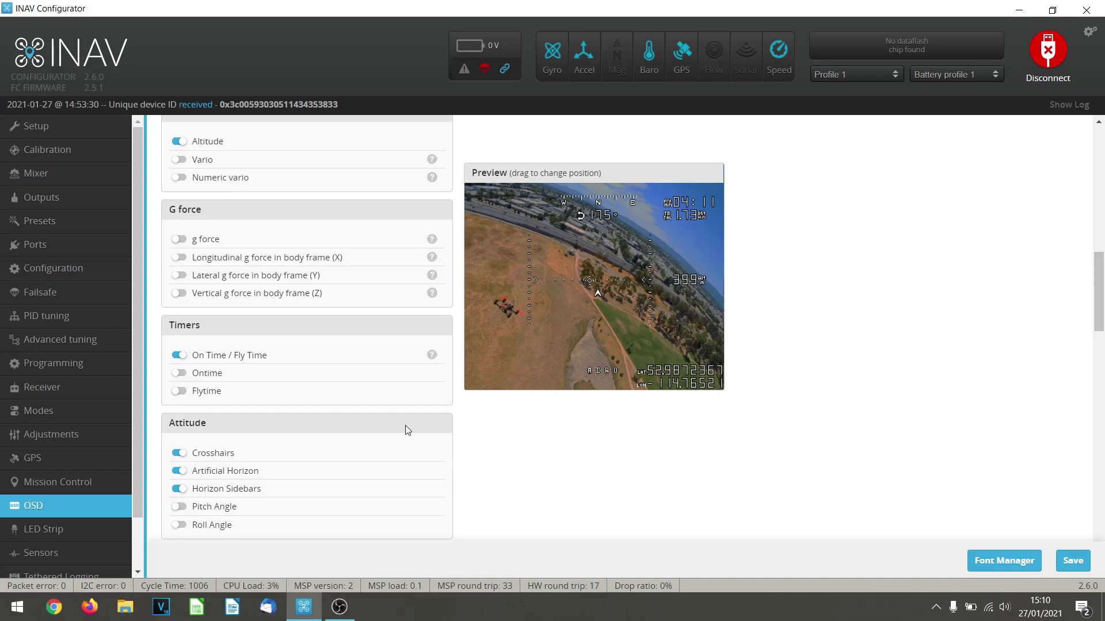
scroll(406, 429, down, 2)
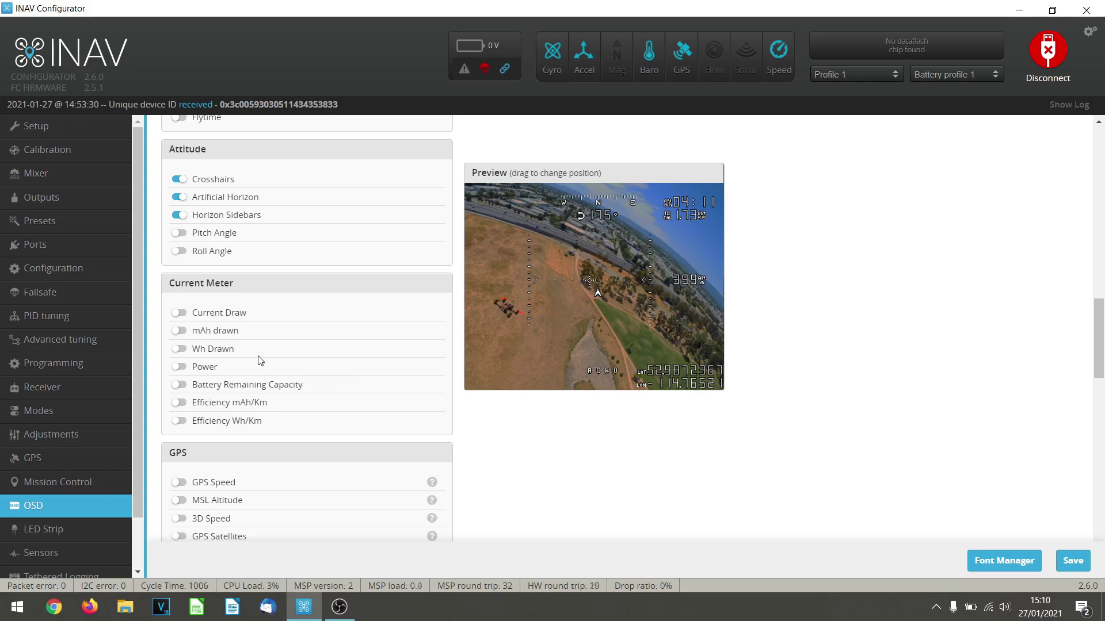
click(179, 330)
drag(676, 344, 478, 368)
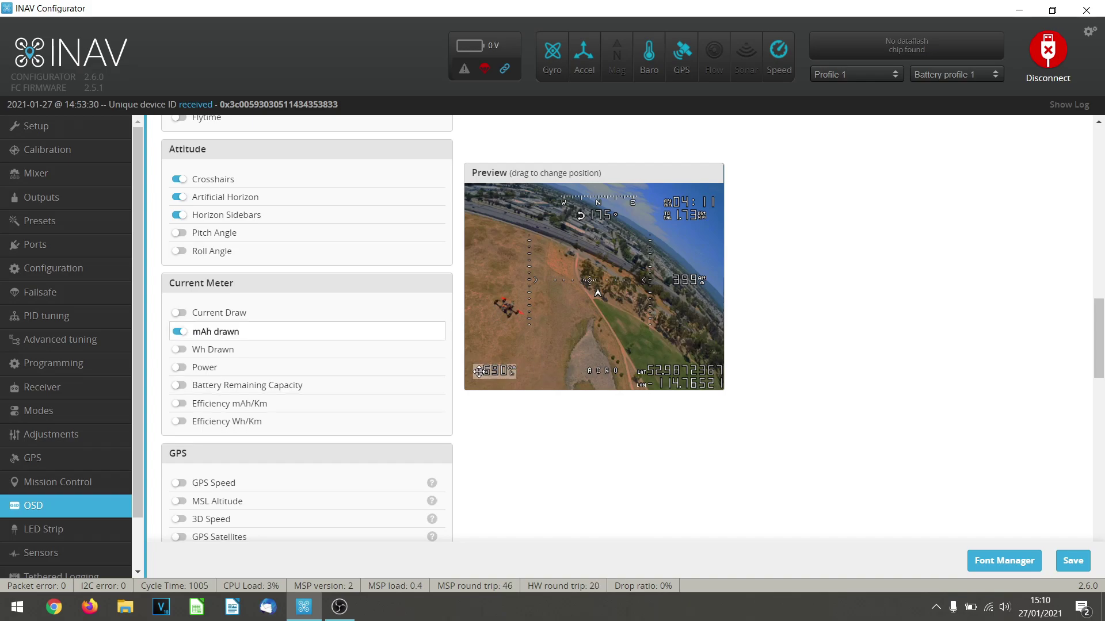
drag(478, 377, 477, 375)
drag(476, 372, 476, 372)
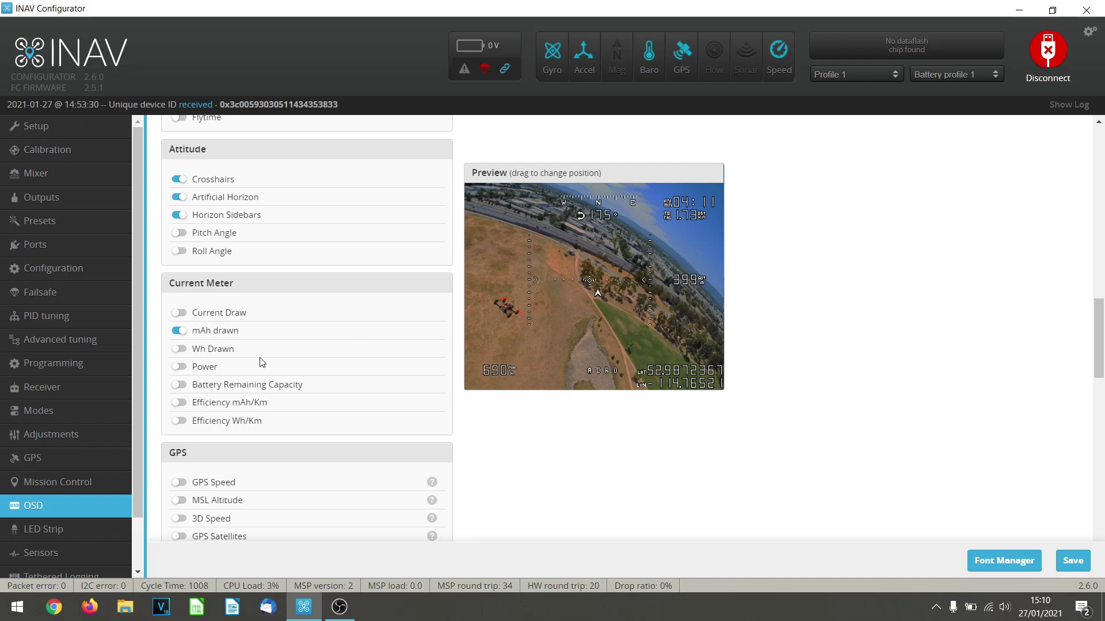
- Try the Power element in the preview, switch it off again, and restore the heading graph to its place above the heading
click(179, 367)
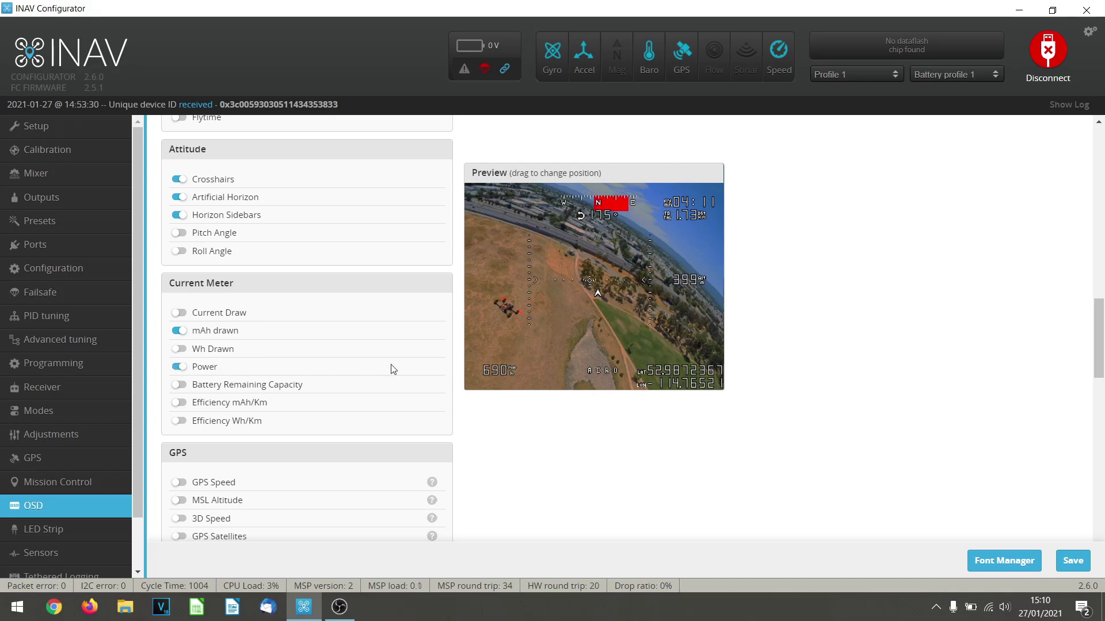
drag(623, 210, 530, 339)
drag(599, 202, 553, 268)
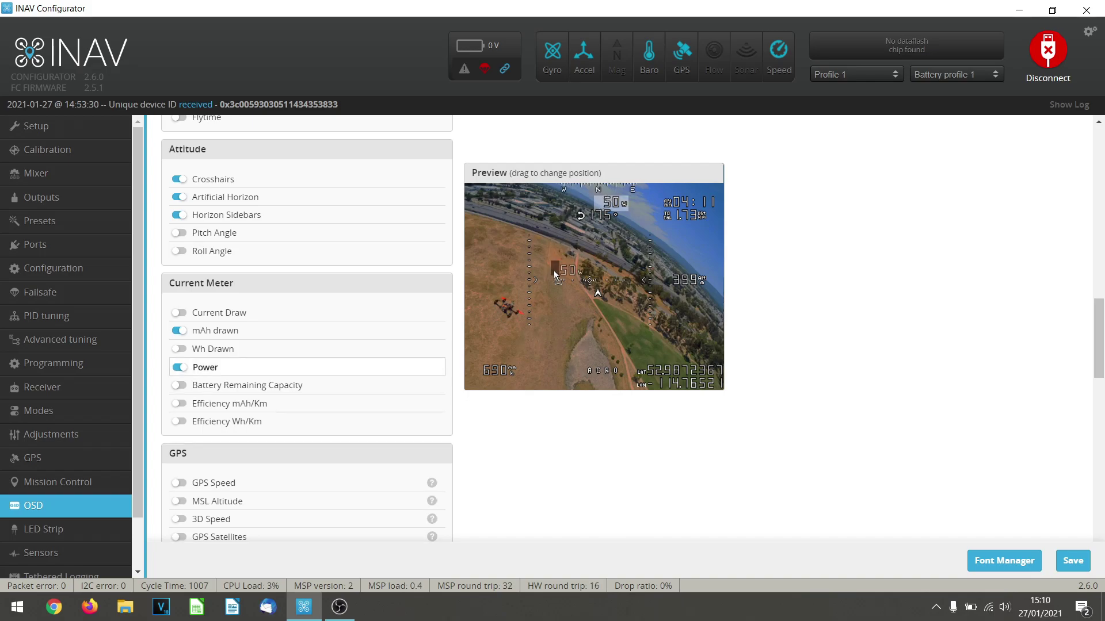
drag(551, 336, 551, 336)
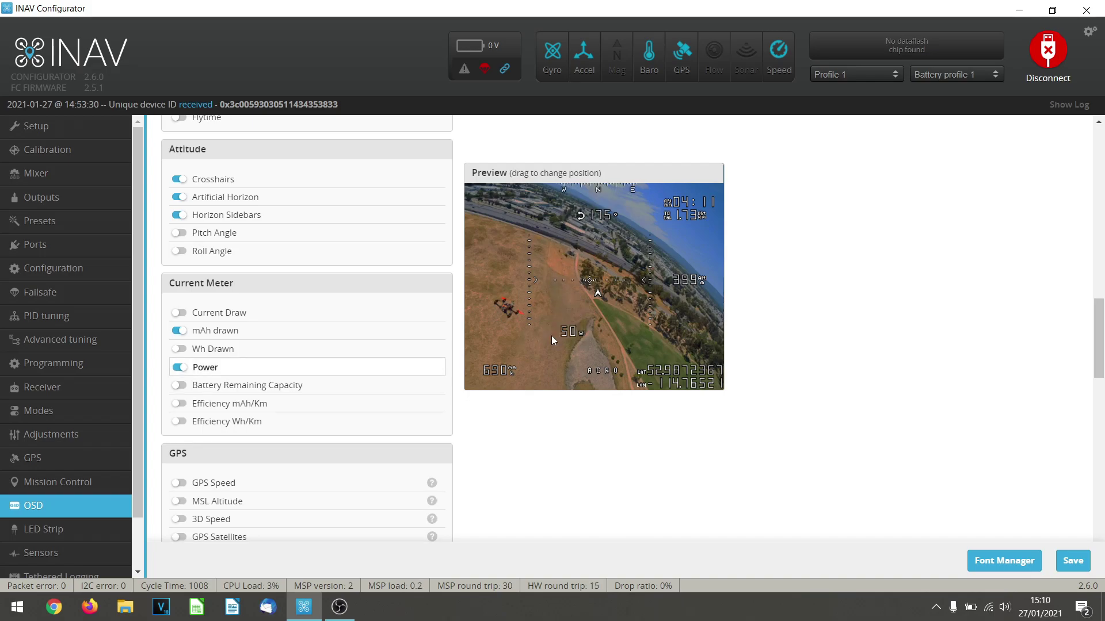
click(179, 368)
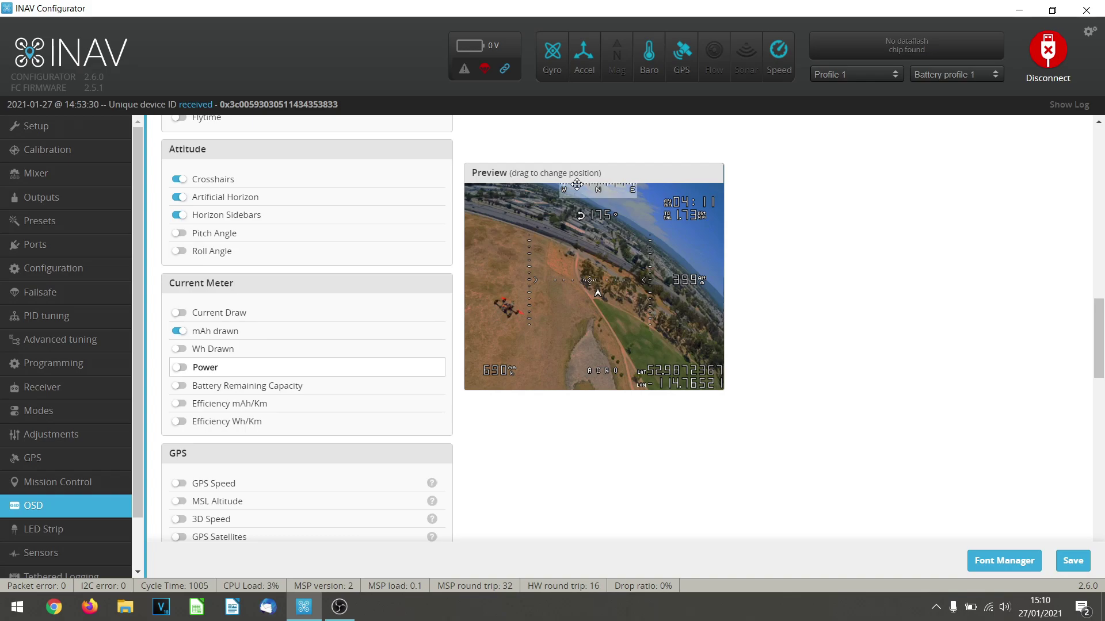
mouse_move(576, 190)
mouse_down()
mouse_move(573, 208)
mouse_move(564, 199)
mouse_up()
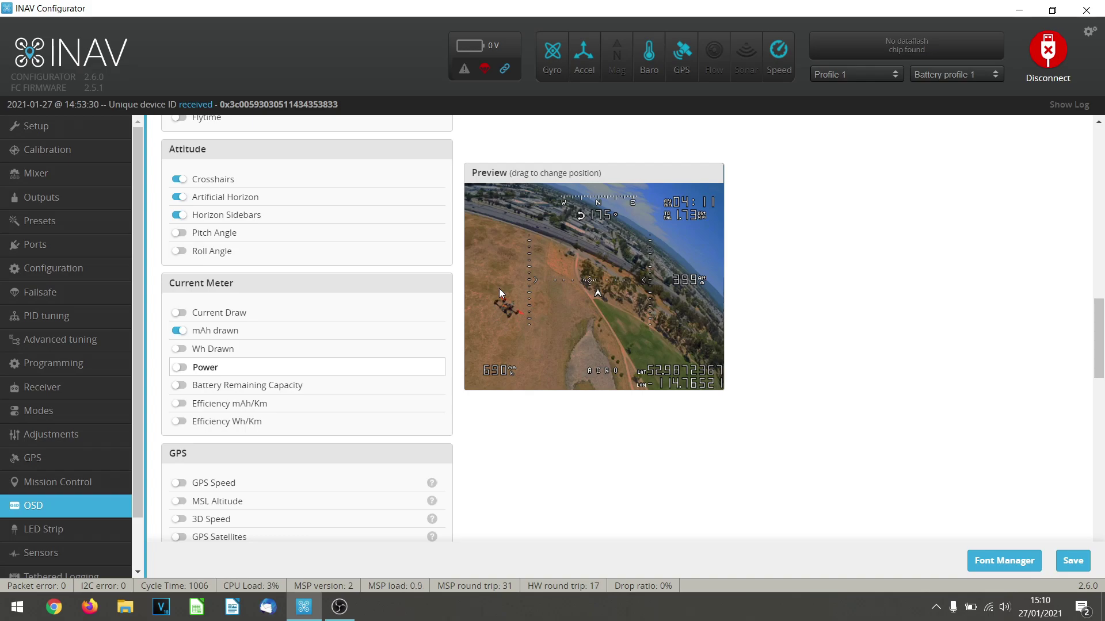
- Enable Battery Voltage in the General section and place it directly above mAh drawn in the preview
scroll(424, 215, up, 15)
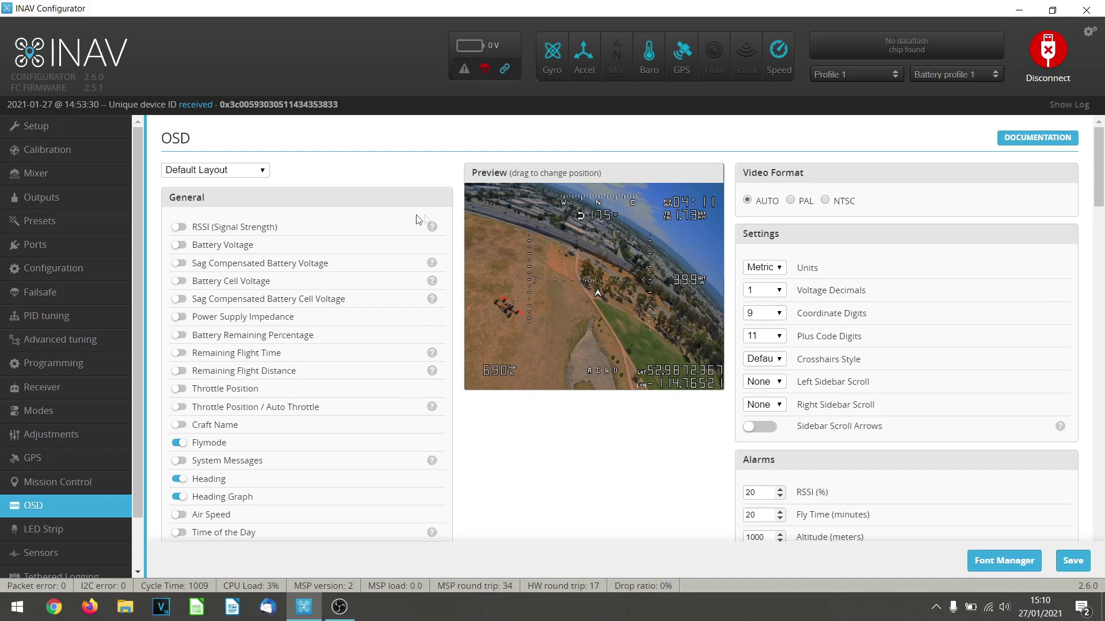
click(179, 245)
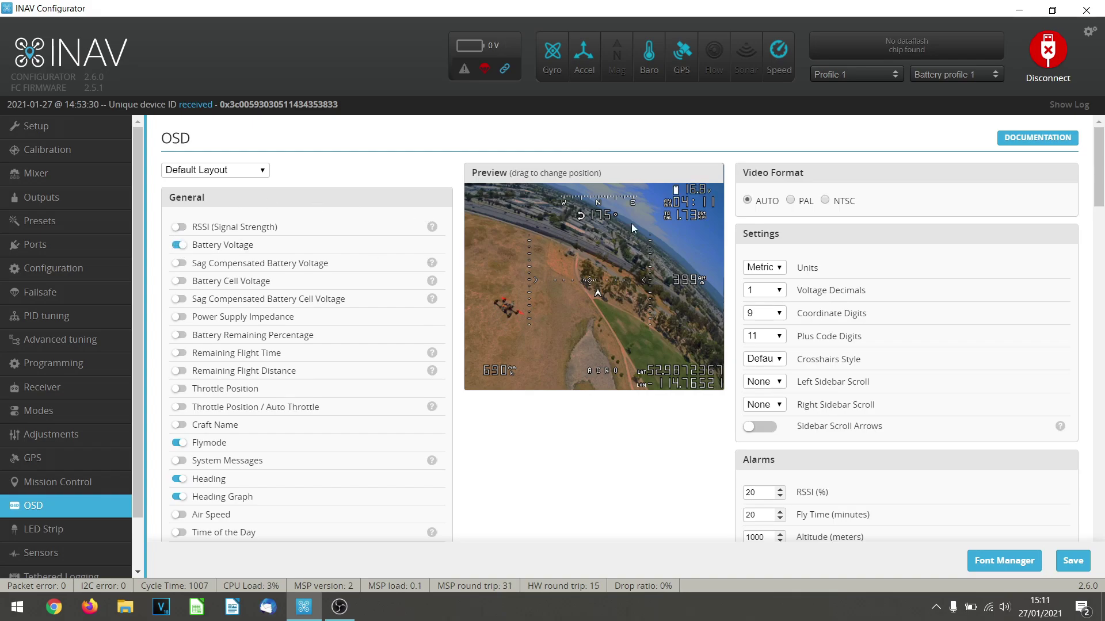
drag(688, 189, 487, 358)
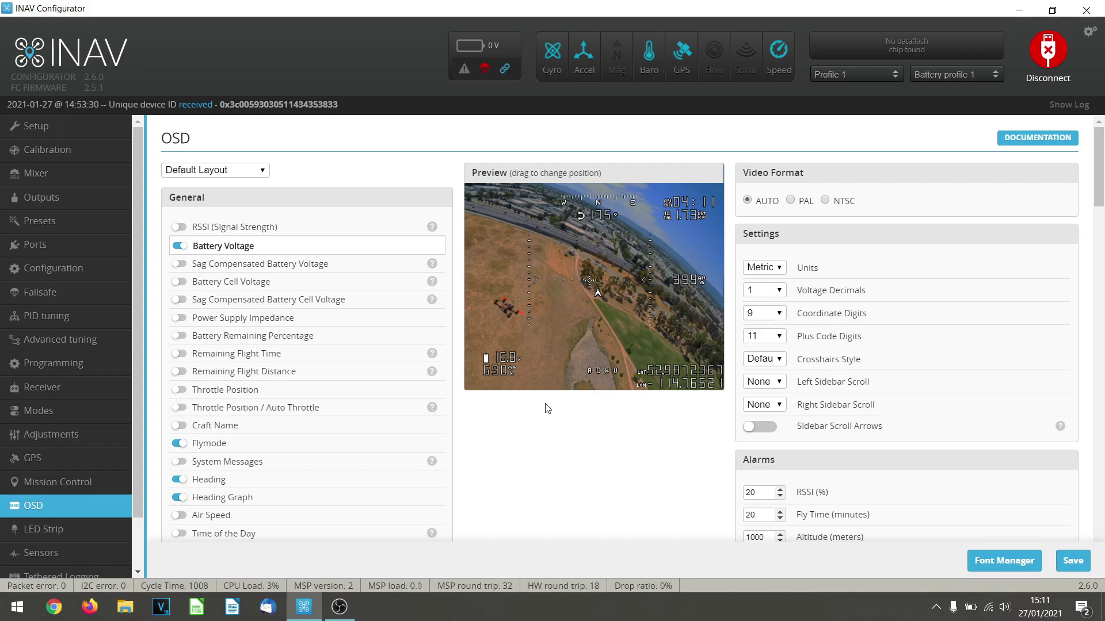
- Enable Current Draw, place it beside the battery voltage, and return the displaced timer to its spot above the trip distance
scroll(262, 301, down, 6)
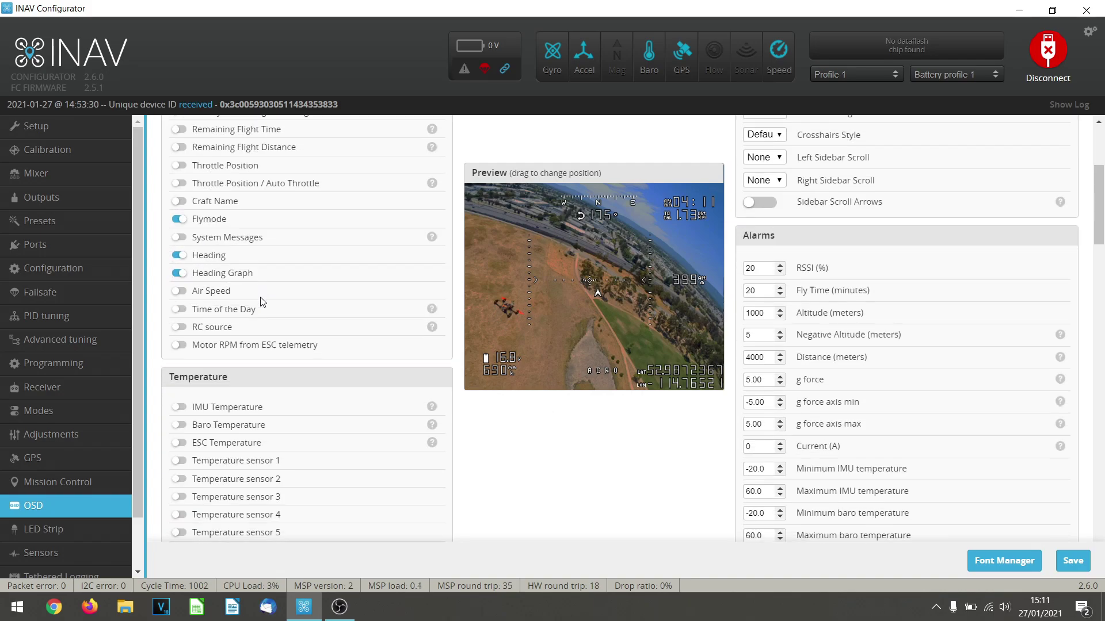
scroll(262, 302, down, 10)
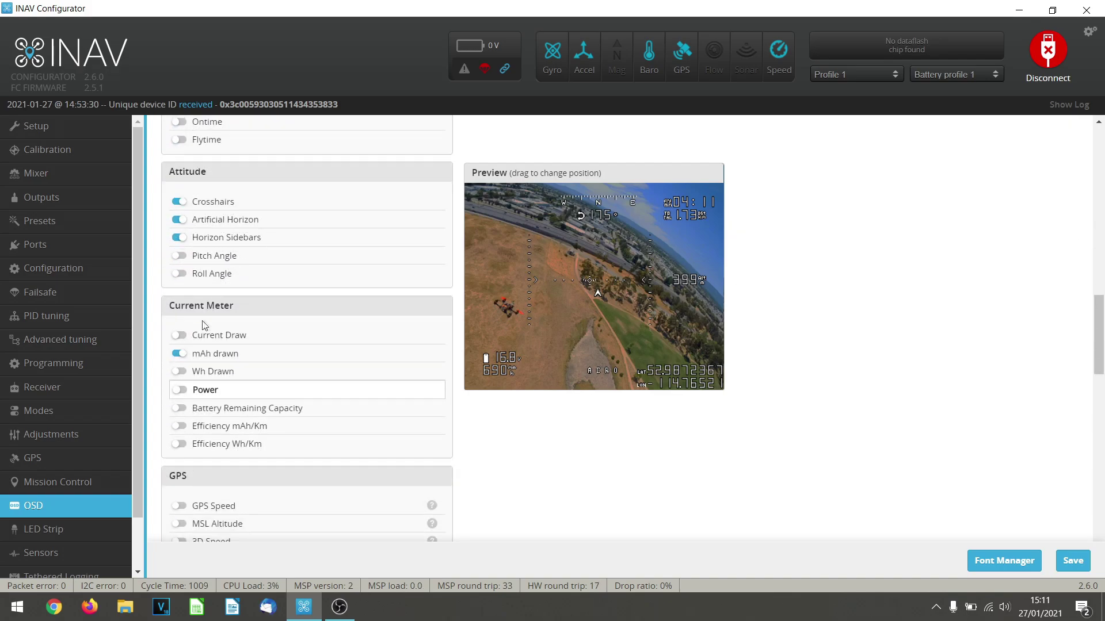
click(179, 335)
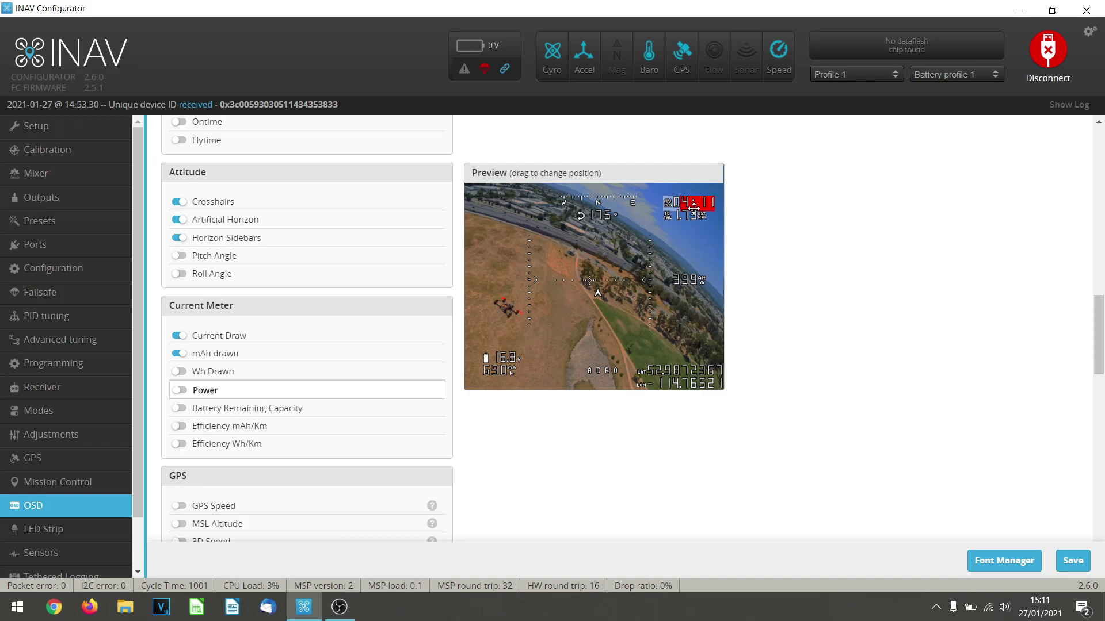
mouse_move(710, 209)
mouse_down()
mouse_move(709, 230)
mouse_move(694, 197)
mouse_move(678, 228)
mouse_move(577, 320)
mouse_move(488, 341)
mouse_move(527, 356)
mouse_up()
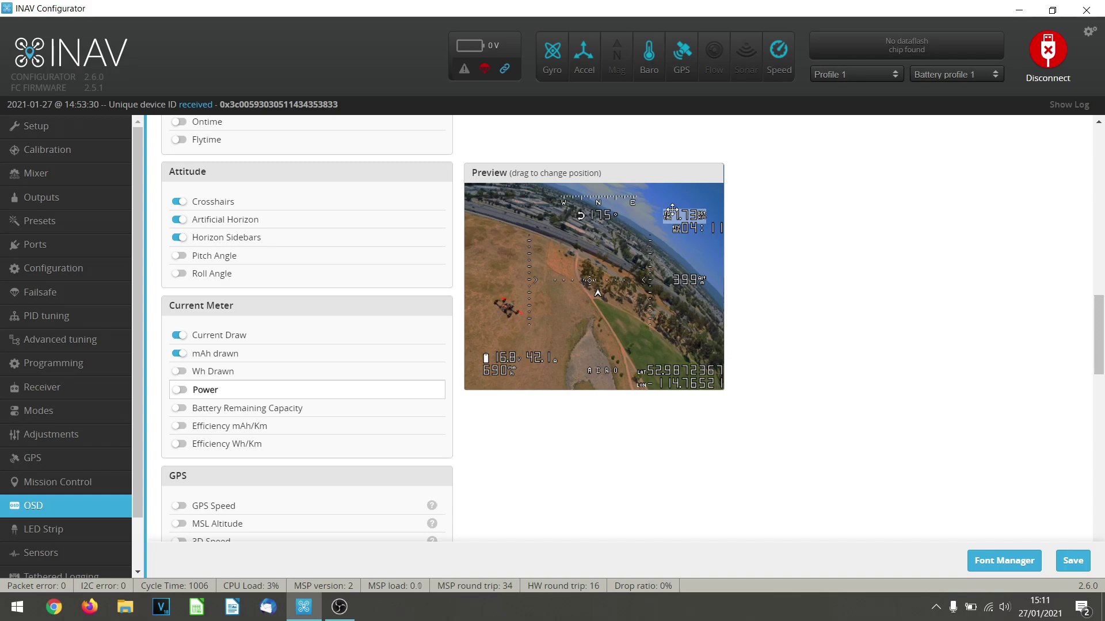
drag(688, 231, 665, 198)
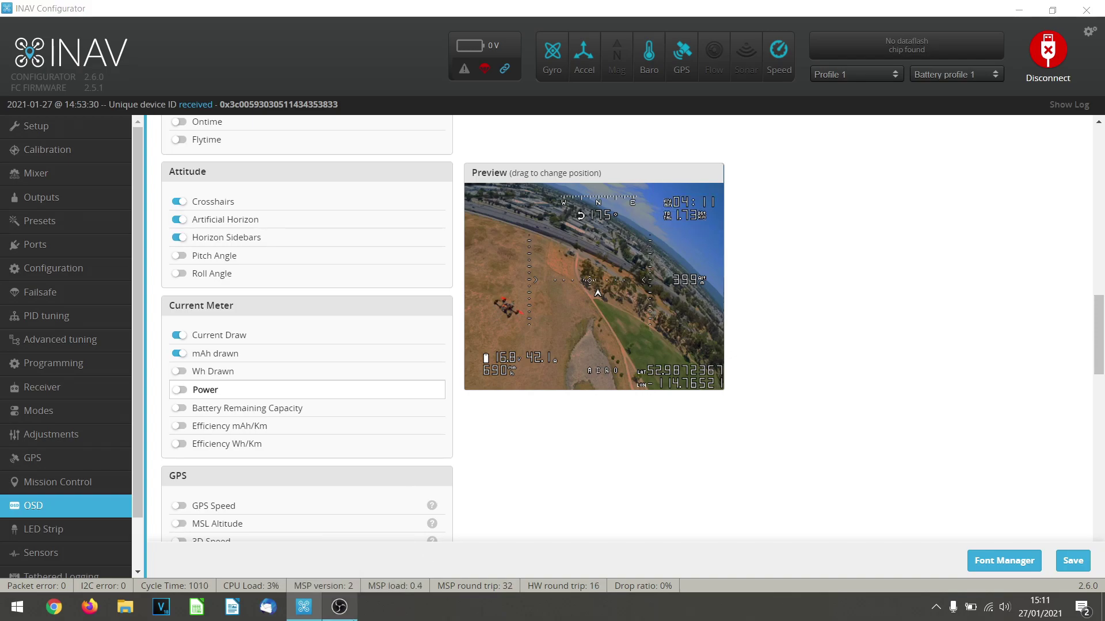
click(340, 607)
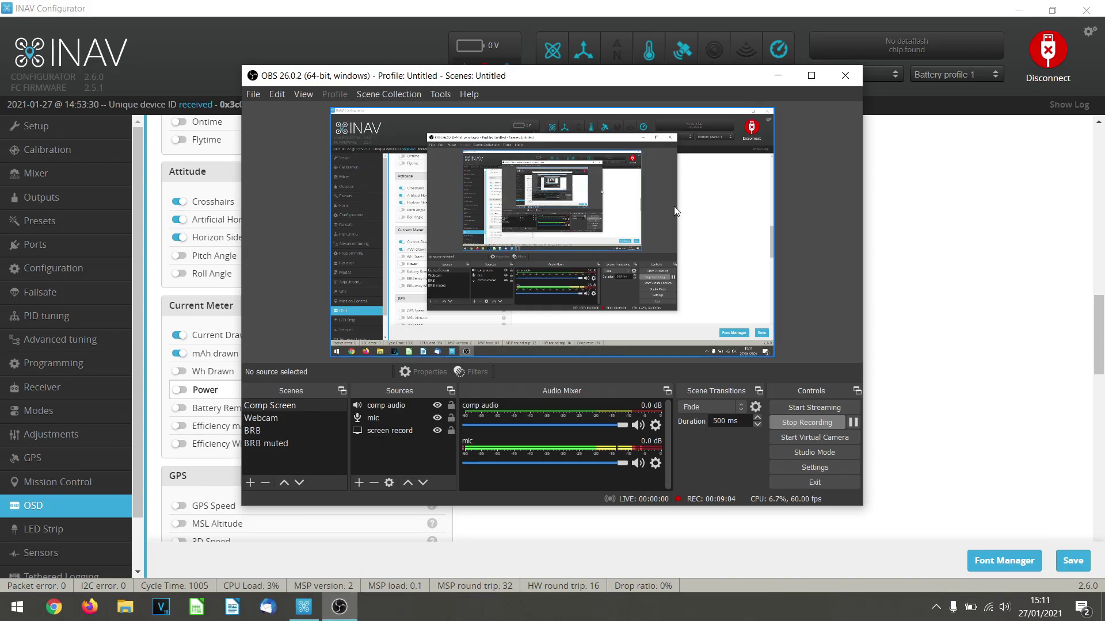
click(780, 79)
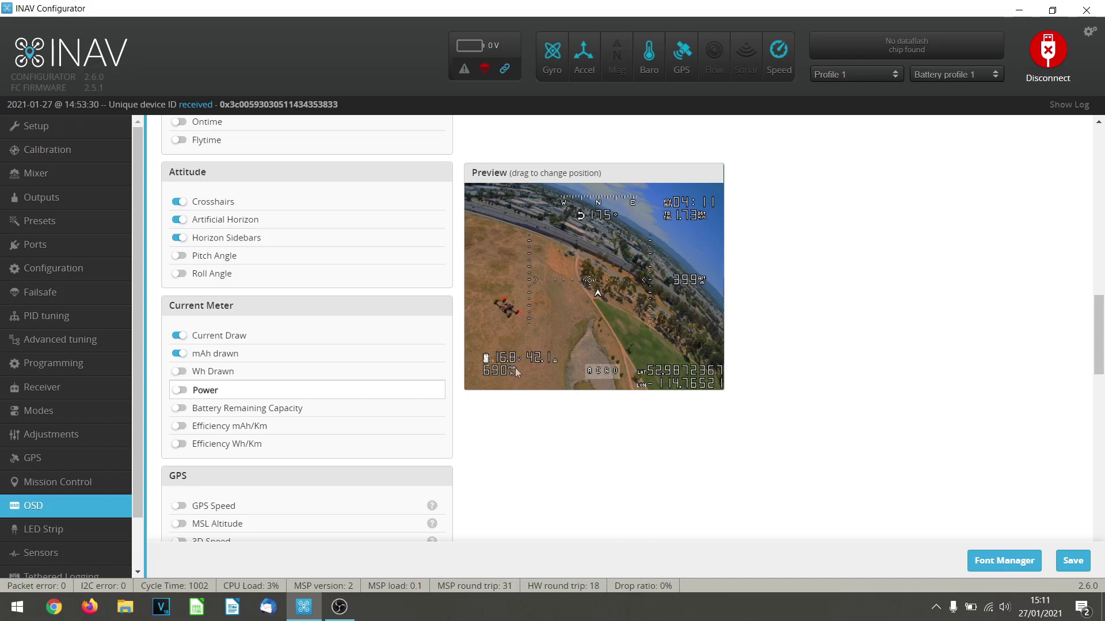
- Enable Battery Remaining Percentage in the General section and place it beside mAh drawn, under the current draw
scroll(325, 322, up, 10)
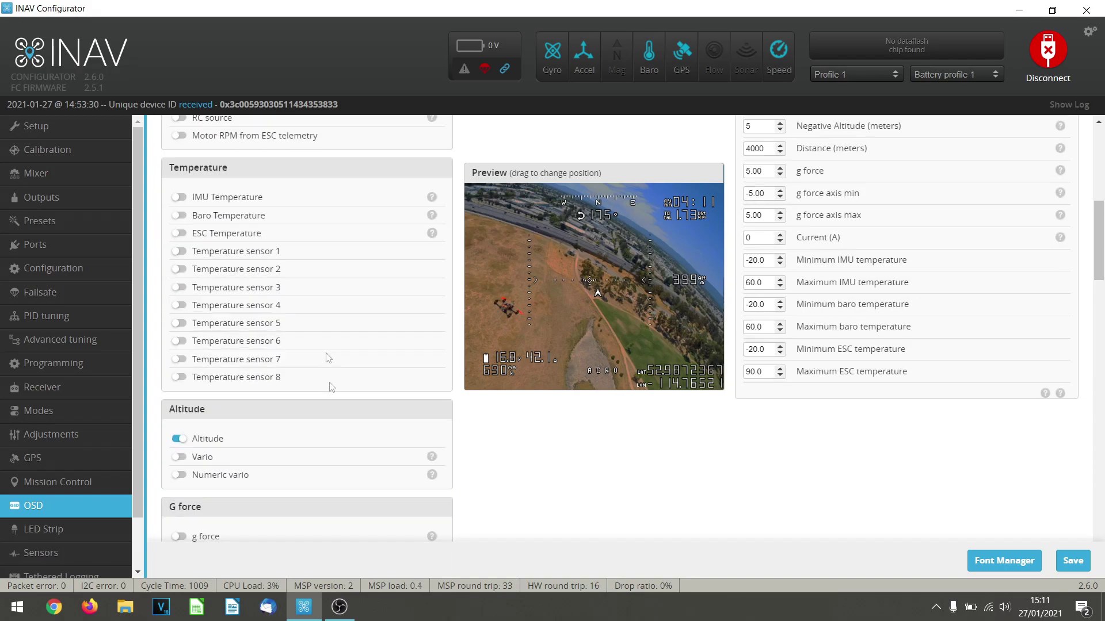
scroll(347, 518, up, 10)
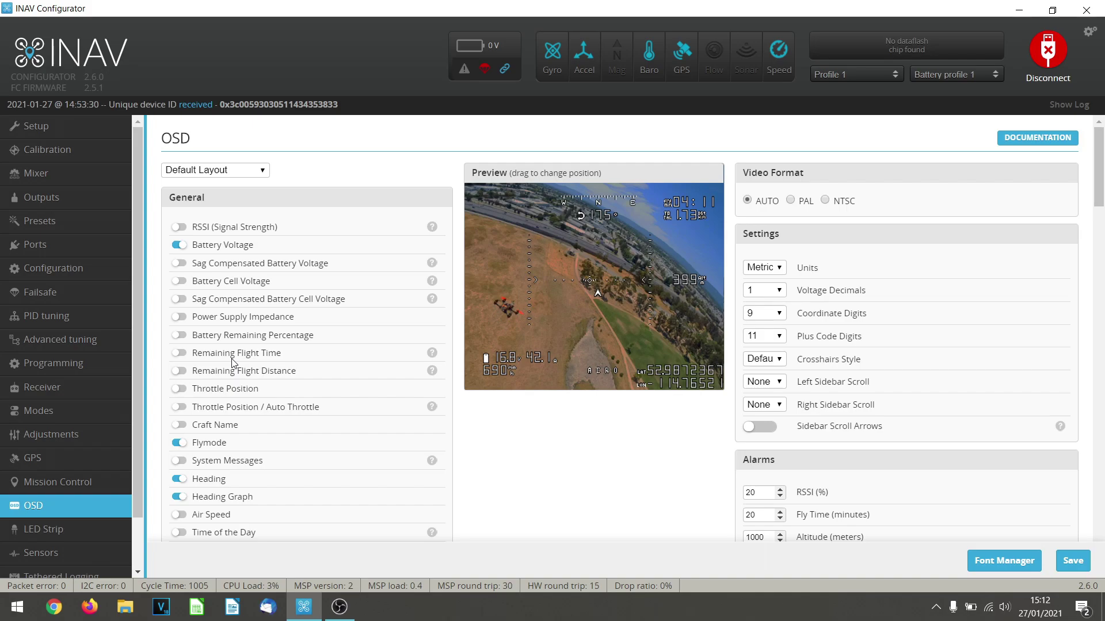
click(179, 334)
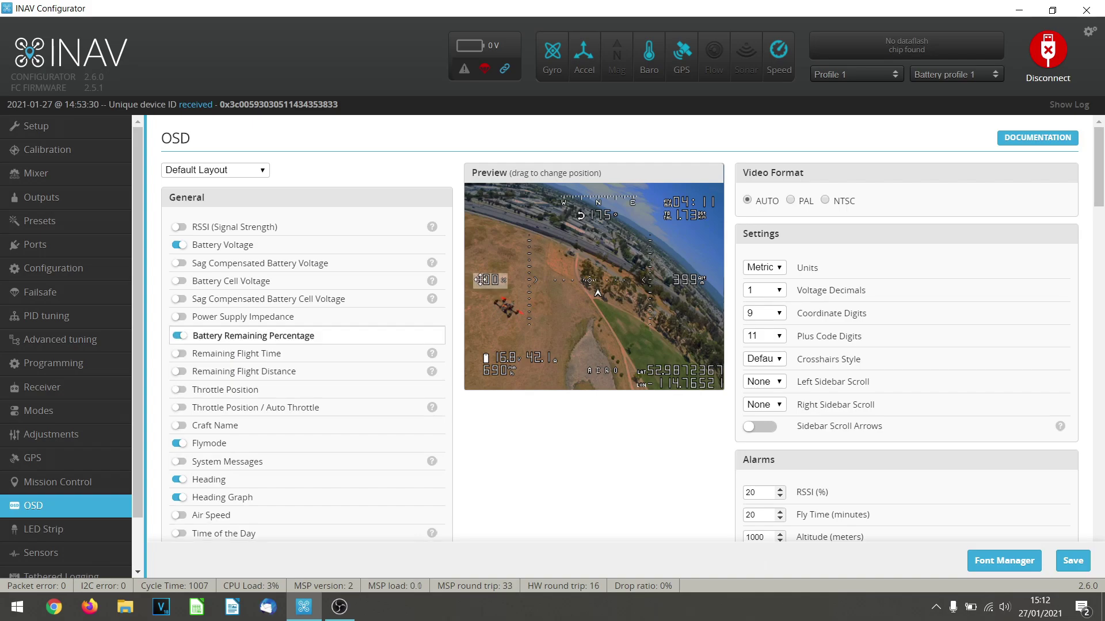
drag(527, 373, 527, 373)
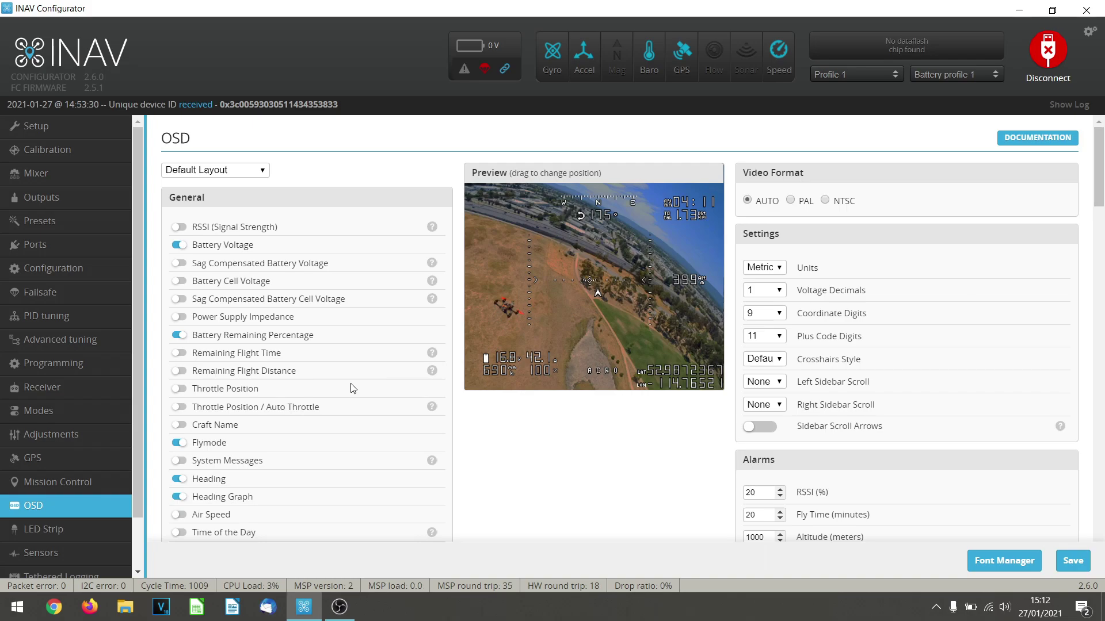
- Enable Distance to Home in the GPS section and place it directly under the trip distance in the preview
scroll(353, 388, down, 20)
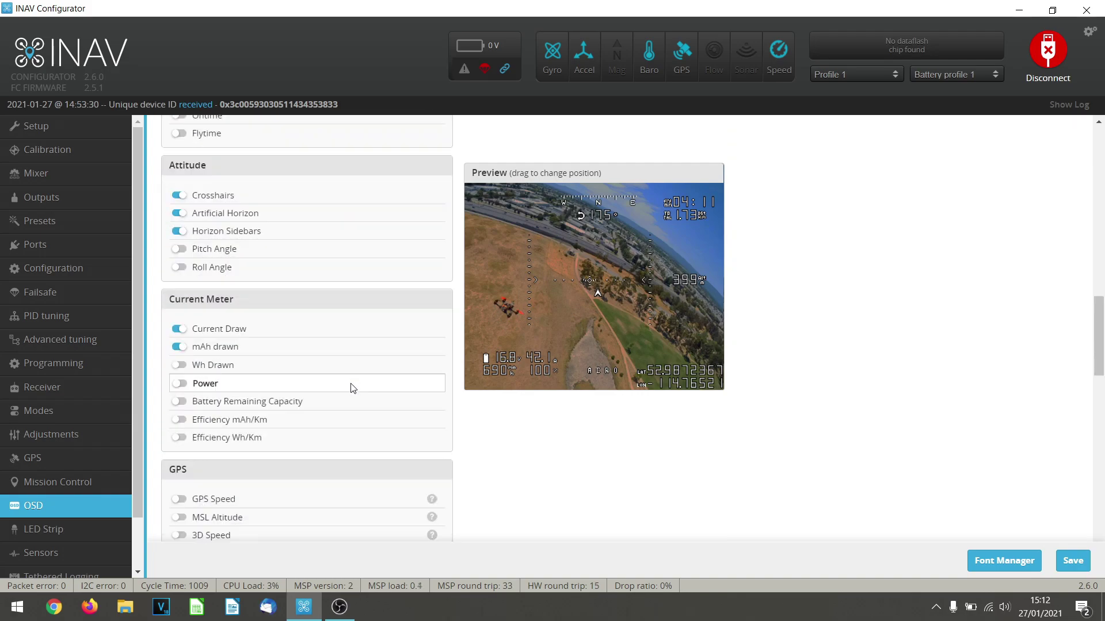
scroll(352, 388, down, 4)
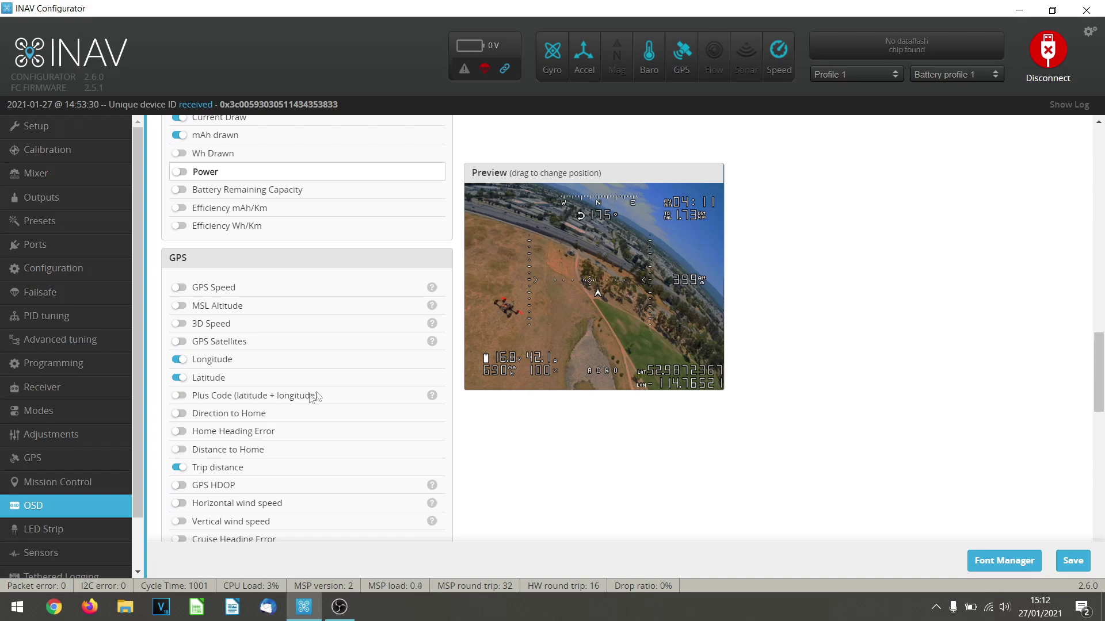
click(181, 452)
drag(672, 355, 668, 235)
drag(673, 349, 671, 232)
- Enable MSL Altitude in the GPS section and place it in the upper-left corner of the preview
click(179, 305)
drag(479, 192, 486, 199)
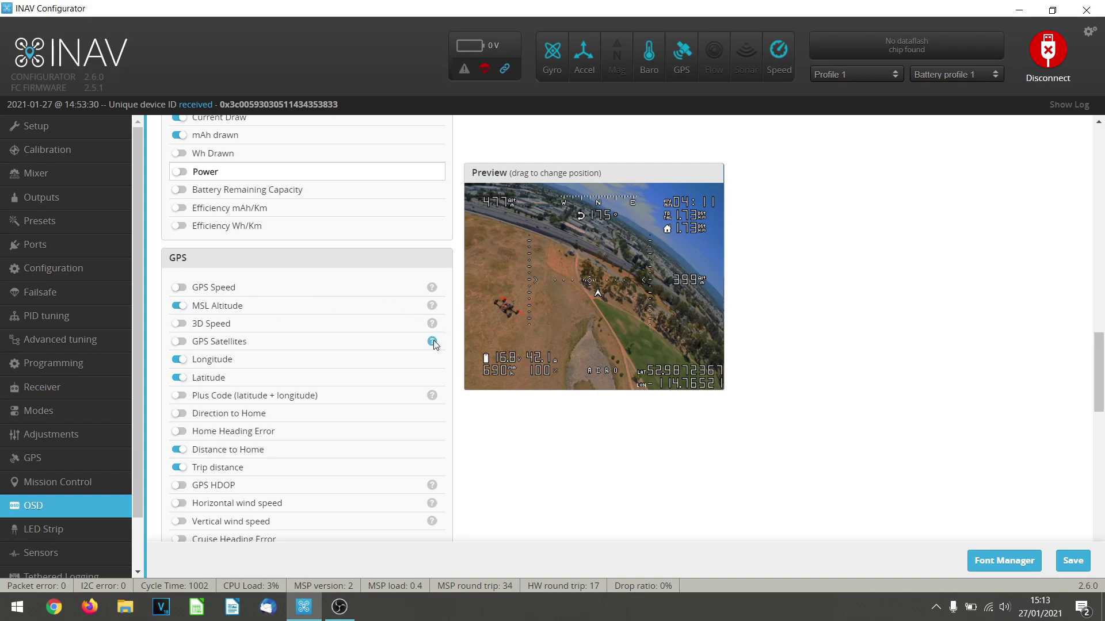
- Enable GPS Satellites in the GPS section and place it directly under the MSL altitude in the preview
mouse_move(433, 343)
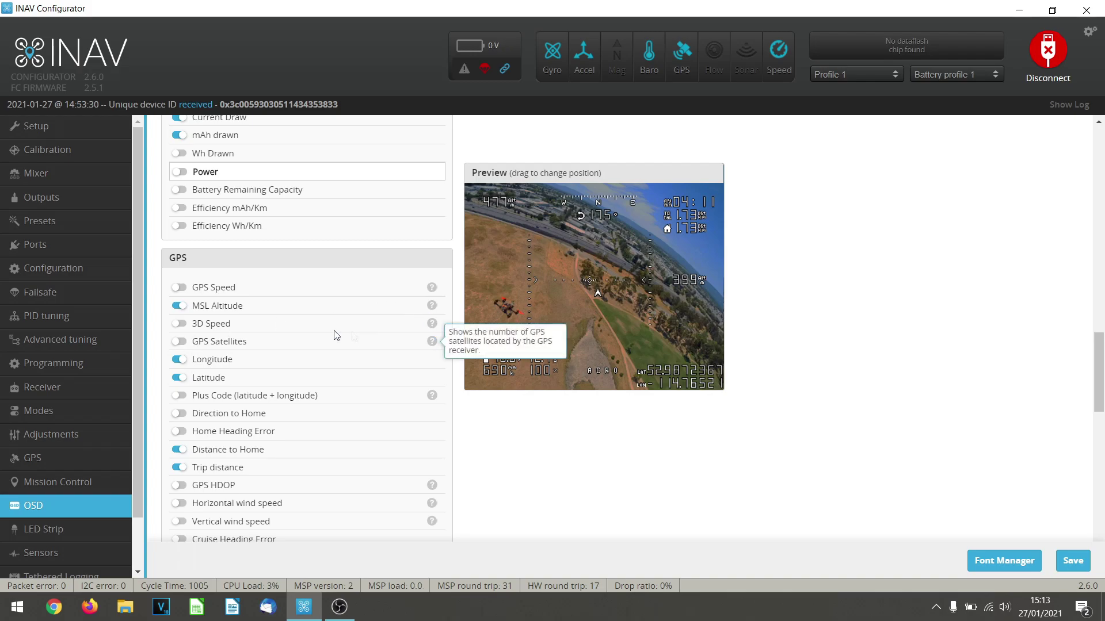
click(179, 342)
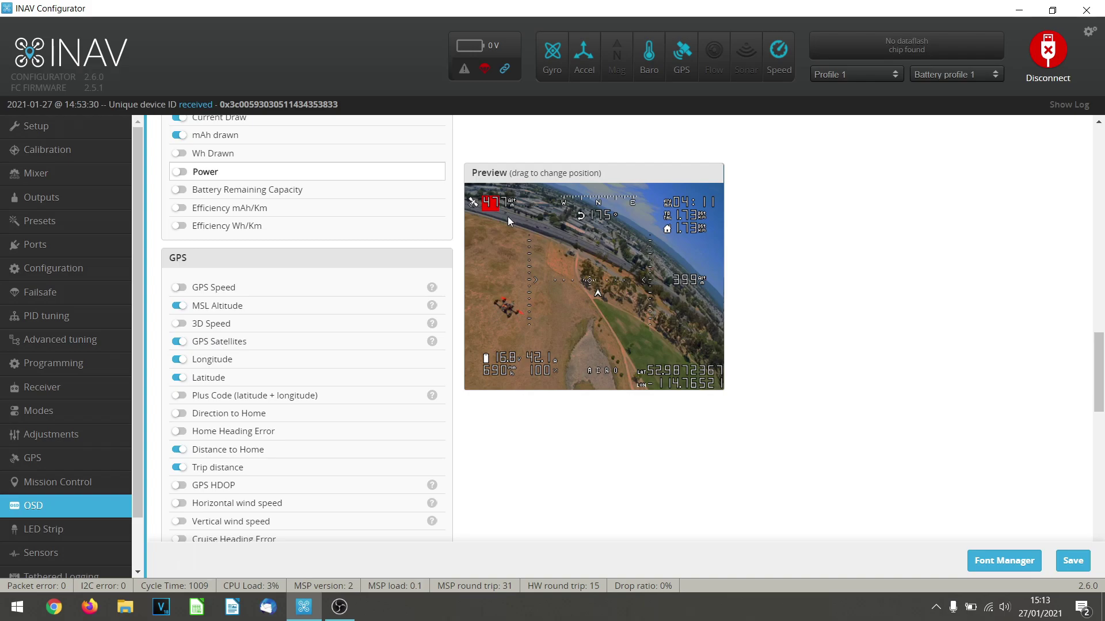
drag(485, 235, 483, 202)
drag(488, 218, 488, 216)
- Enable RSSI (Signal Strength) in the General section and place it directly under the GPS satellites in the preview
scroll(450, 407, up, 5)
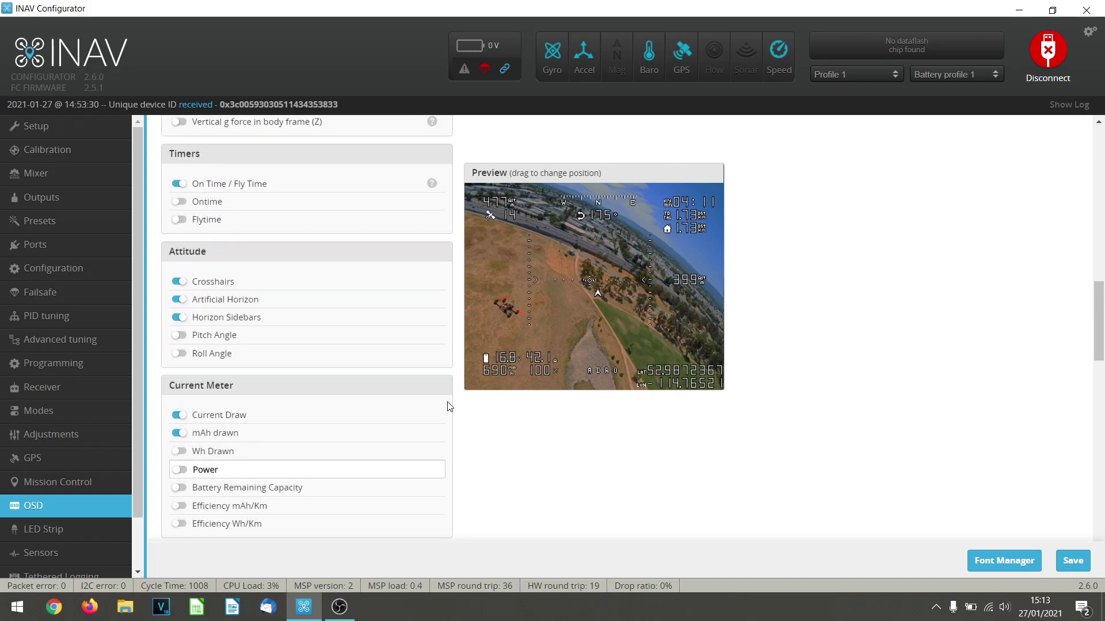
scroll(449, 406, up, 6)
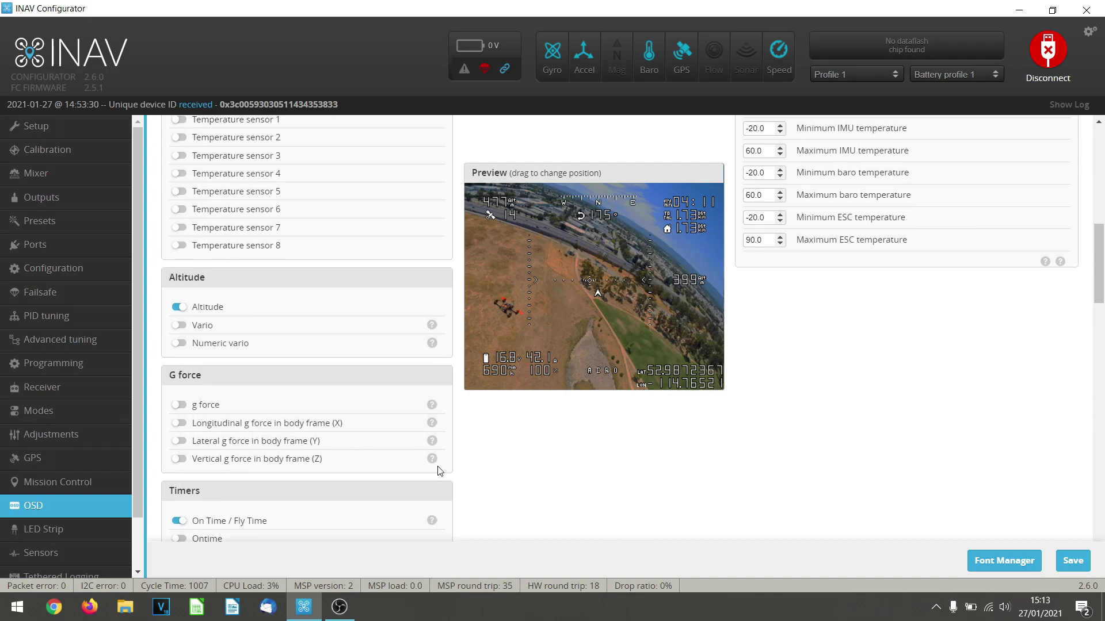
scroll(440, 495, up, 7)
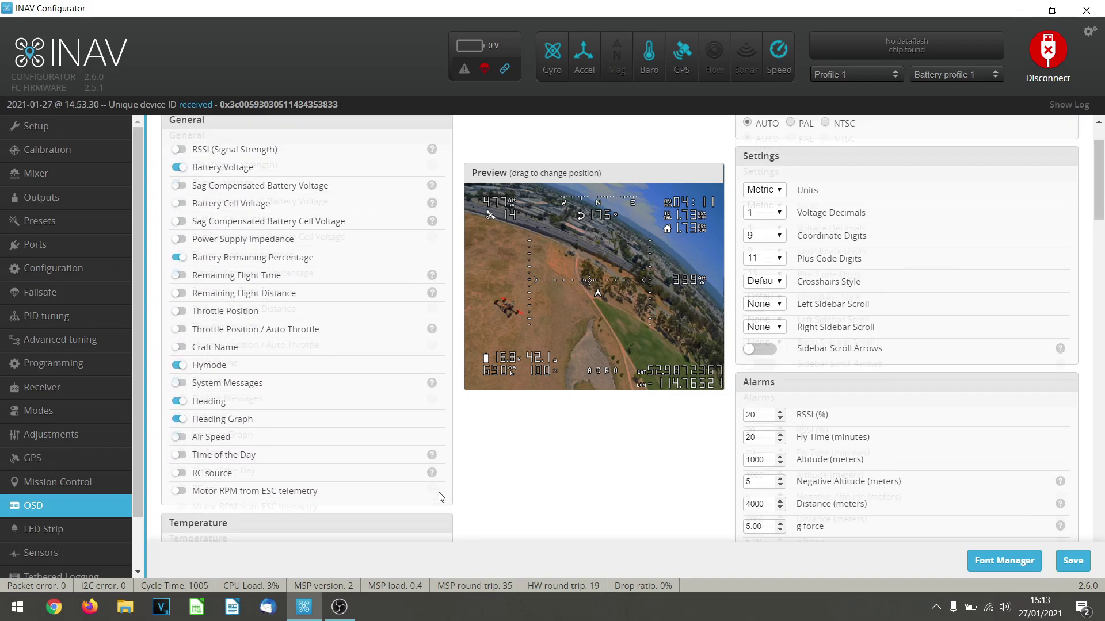
scroll(439, 496, up, 2)
scroll(440, 496, down, 2)
scroll(438, 492, up, 2)
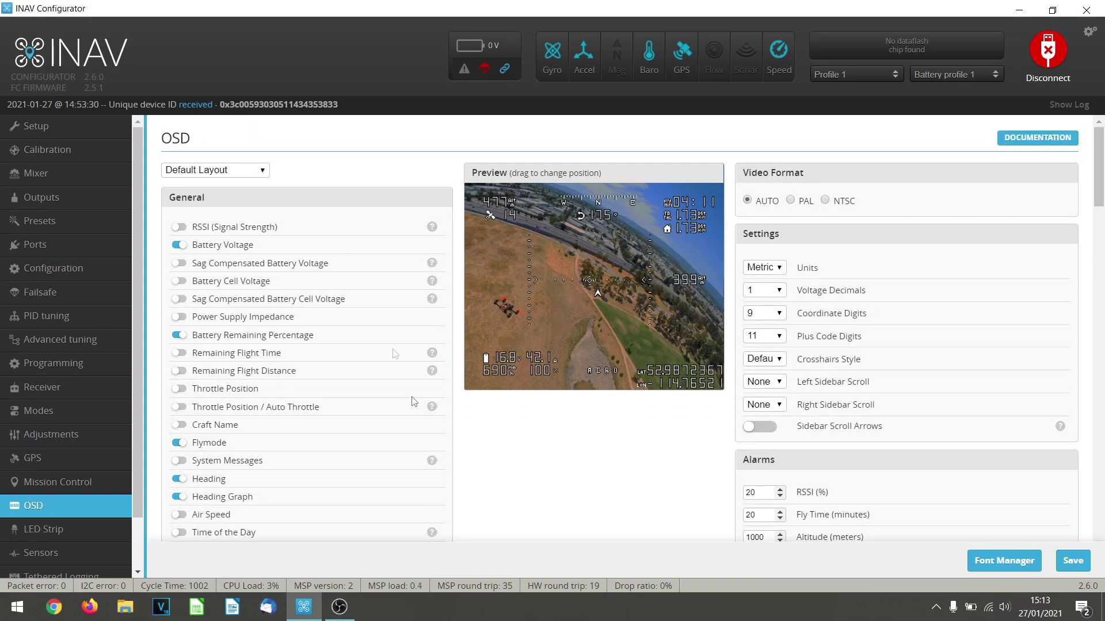
click(180, 228)
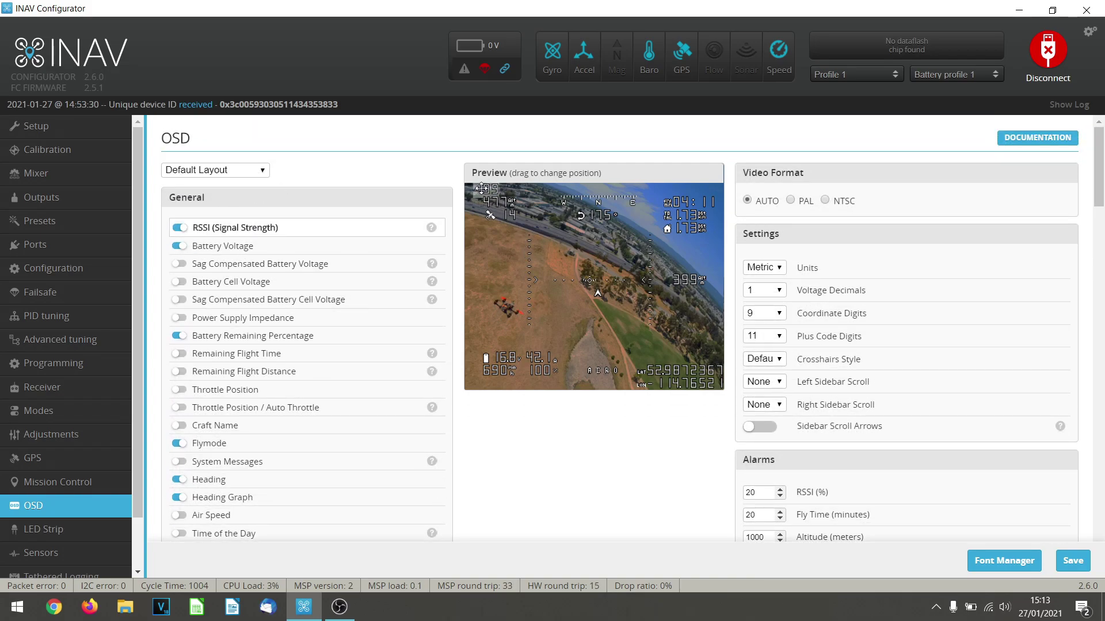
drag(485, 223, 487, 226)
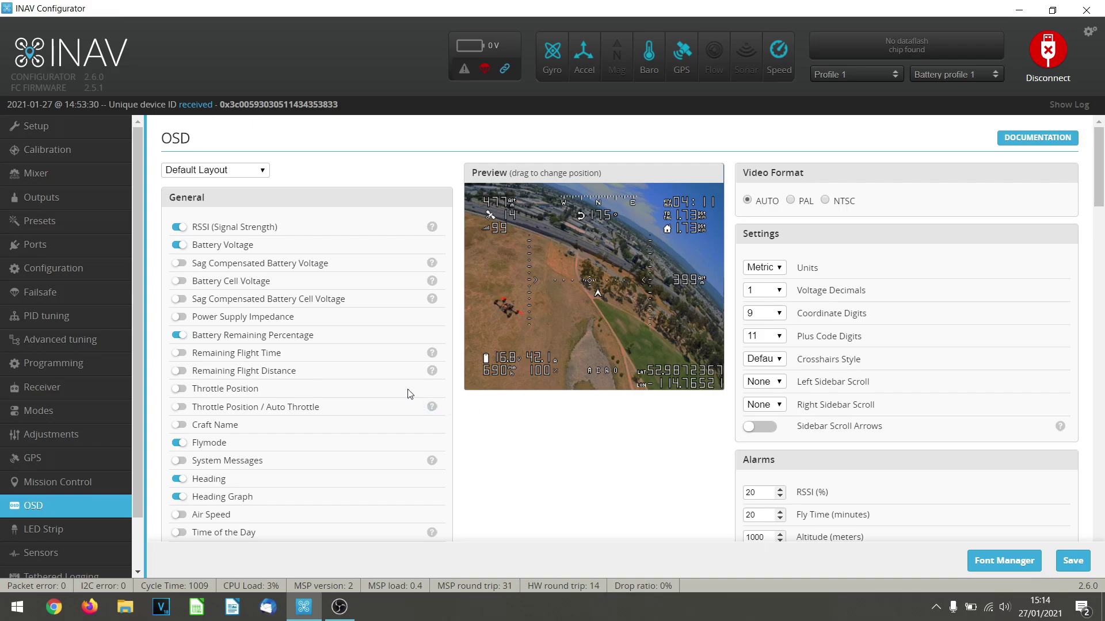
- Enable Air Speed in the General section and place it outside the left horizon sidebar, level with the altitude
scroll(407, 391, down, 4)
scroll(407, 391, up, 4)
scroll(407, 391, down, 1)
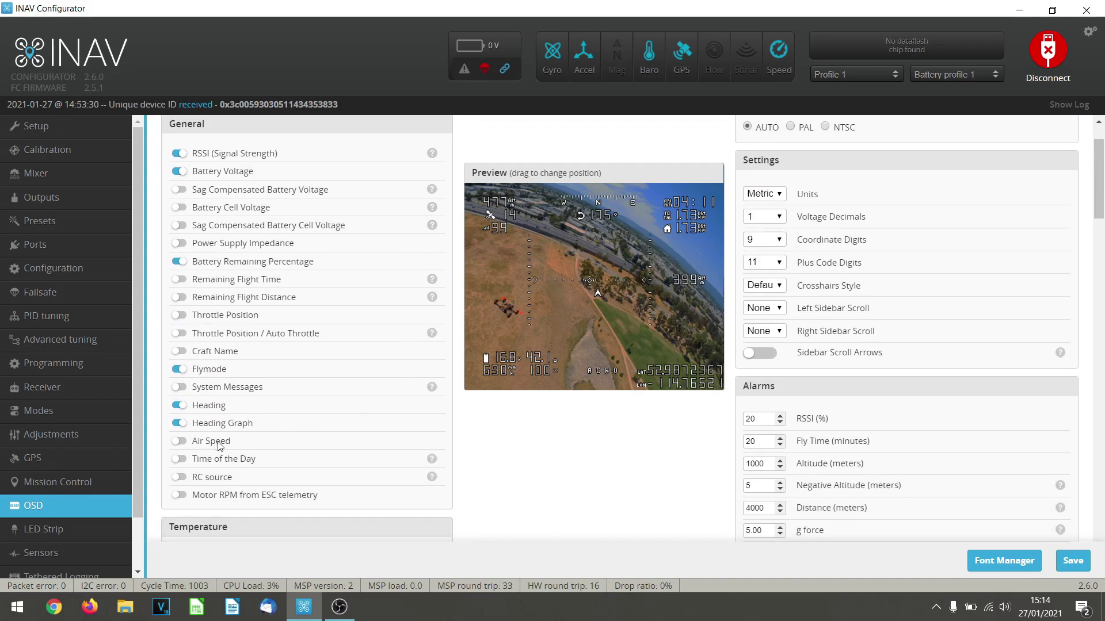
click(179, 441)
drag(495, 254, 485, 278)
scroll(464, 498, up, 1)
scroll(464, 498, down, 1)
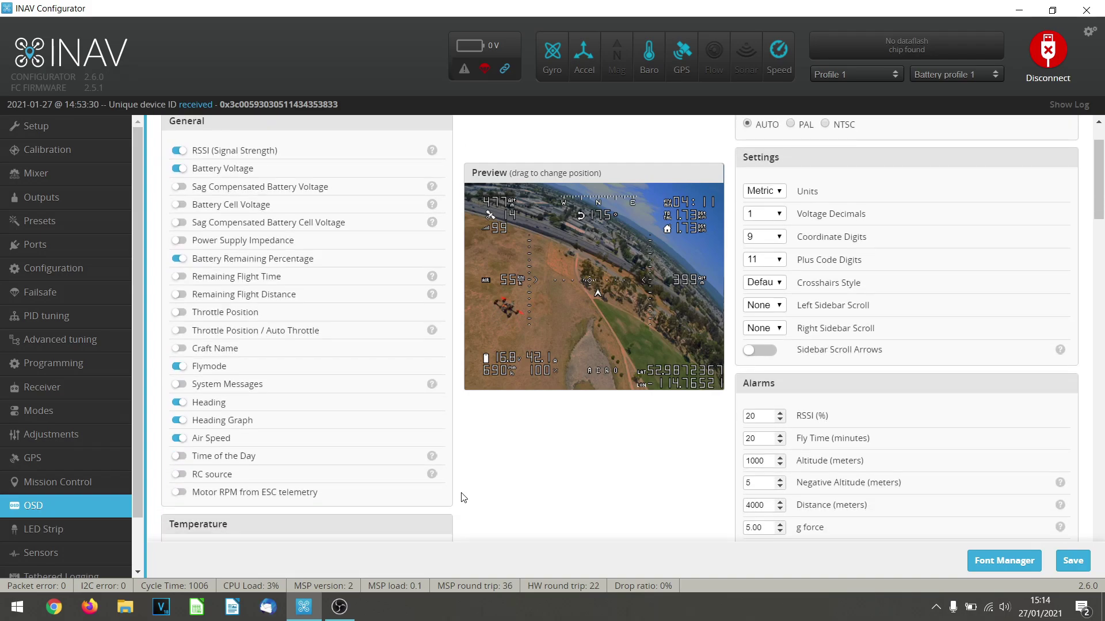
- Enable GPS Speed in the GPS section and place it directly under the air speed, keeping the air speed level with the altitude
scroll(464, 499, up, 1)
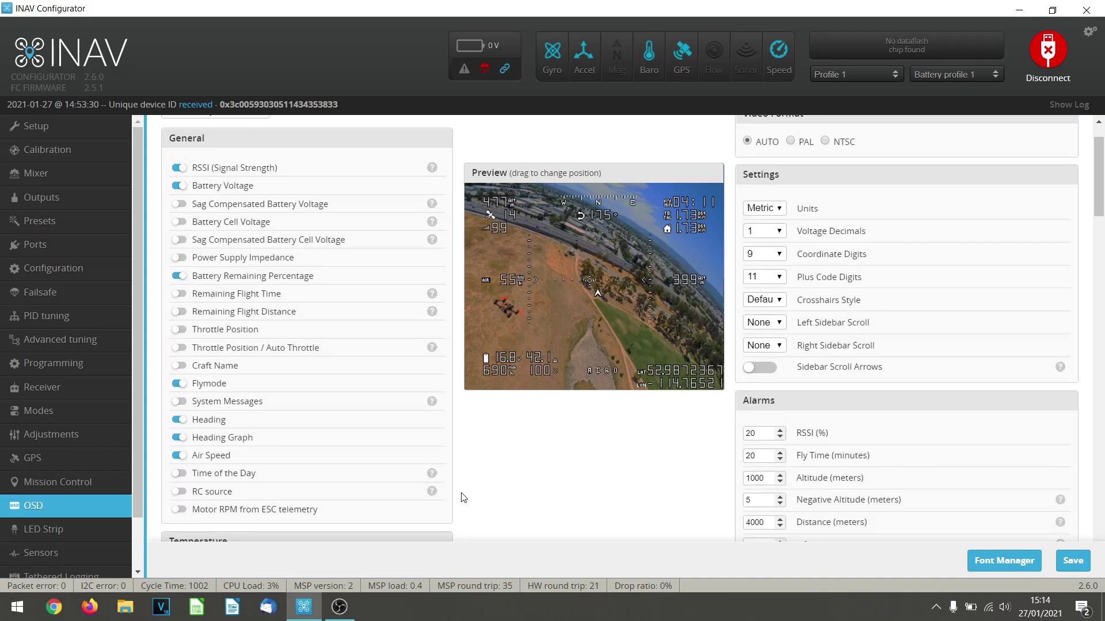
scroll(463, 498, down, 10)
scroll(463, 498, down, 10)
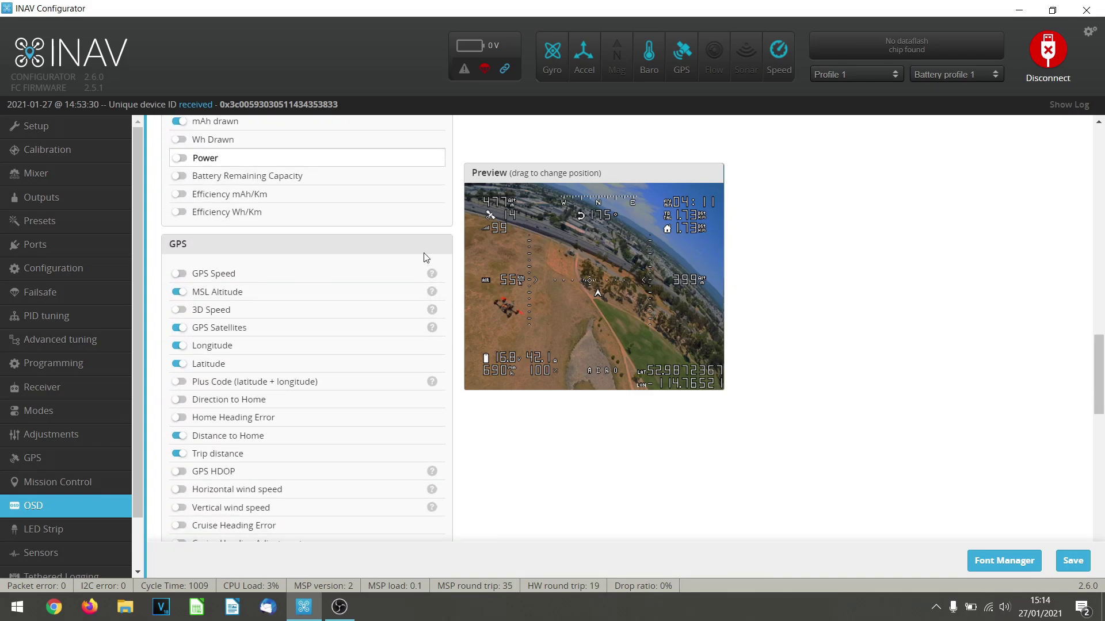
mouse_move(431, 275)
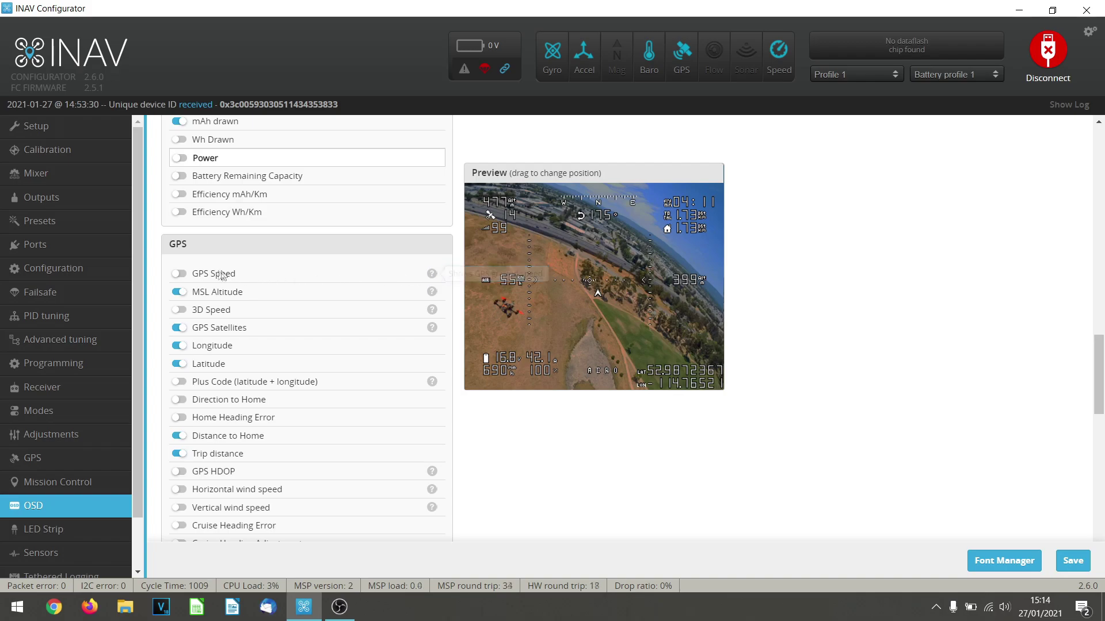
click(177, 274)
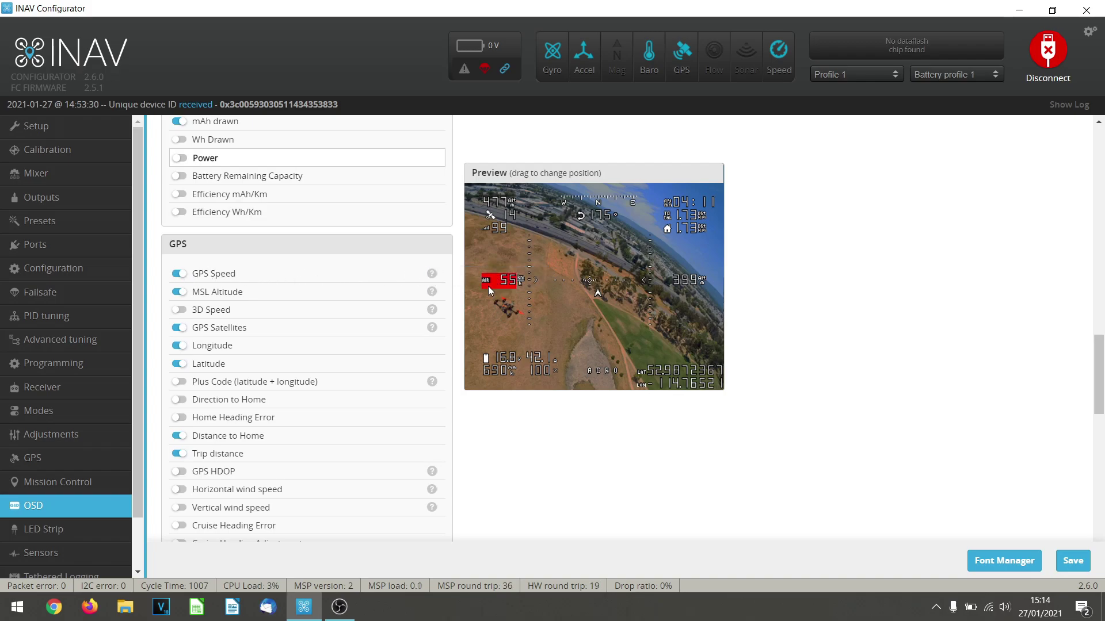
drag(487, 284, 483, 265)
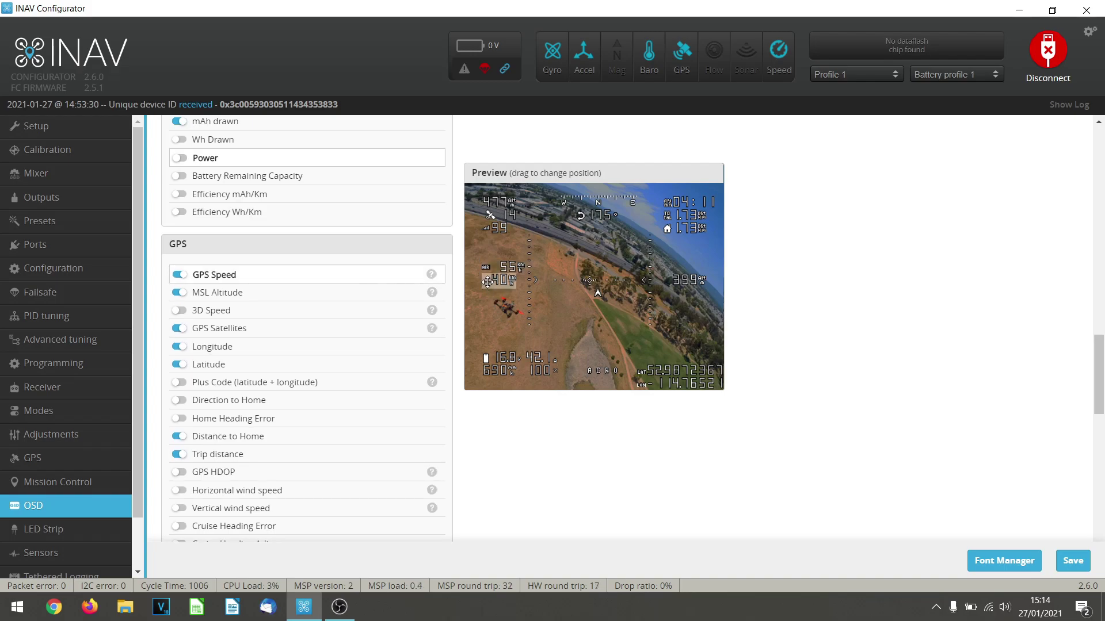
drag(488, 292, 485, 281)
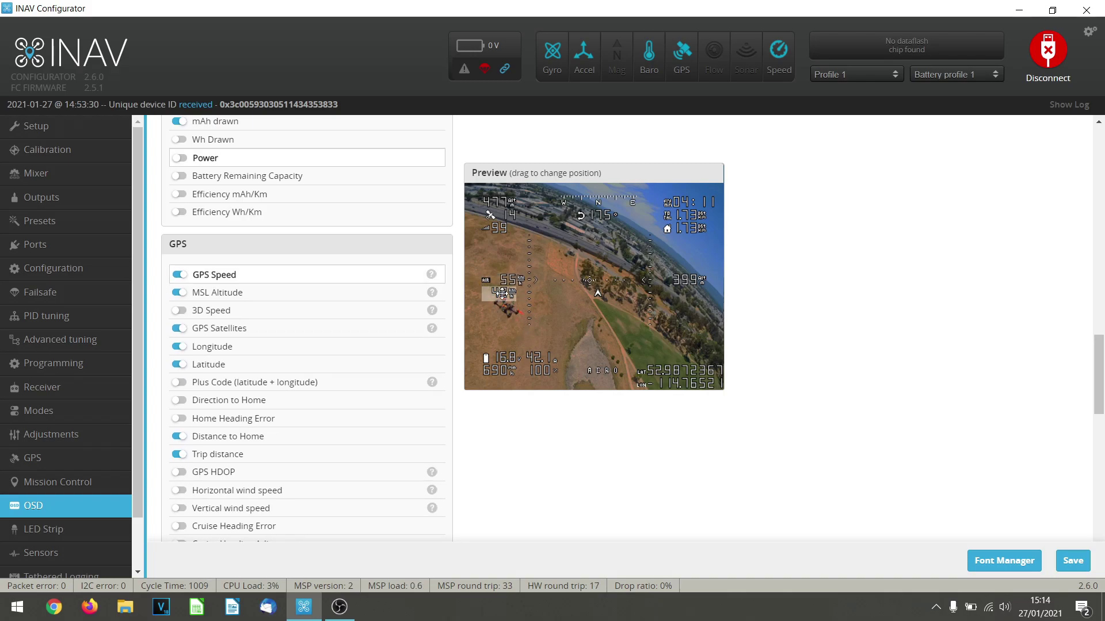
drag(507, 296, 485, 296)
drag(503, 293, 494, 296)
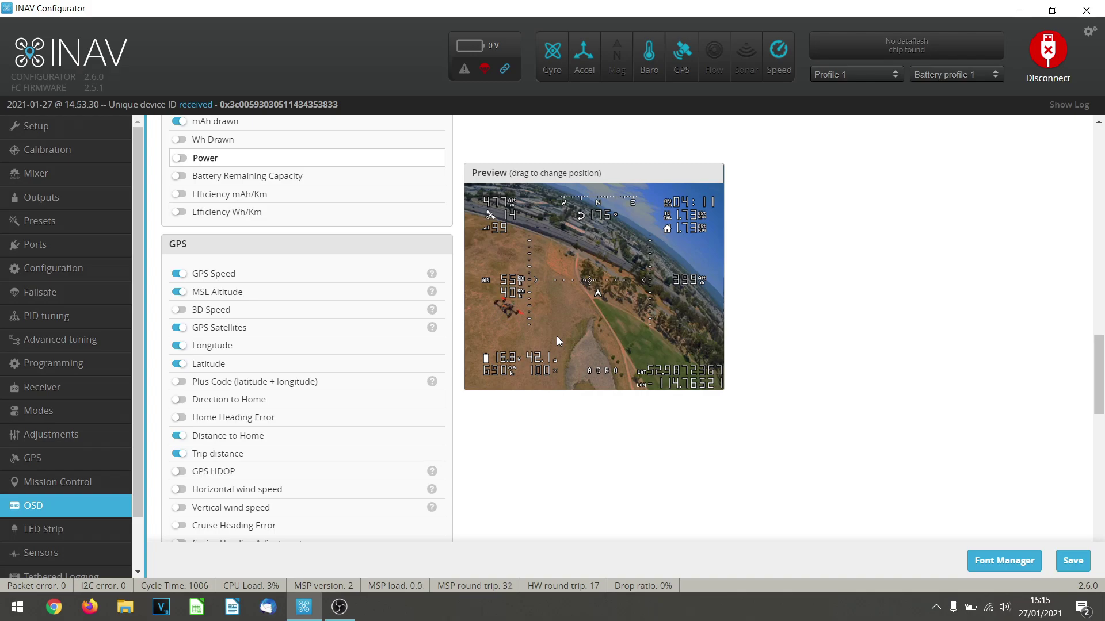
- Enable Direction to Home, place its arrow beneath the flight mode, and return the displaced heading graph to its spot above the heading
click(185, 405)
click(184, 405)
click(180, 399)
mouse_move(594, 197)
mouse_down()
mouse_move(595, 177)
mouse_move(591, 200)
mouse_up()
drag(604, 185, 571, 191)
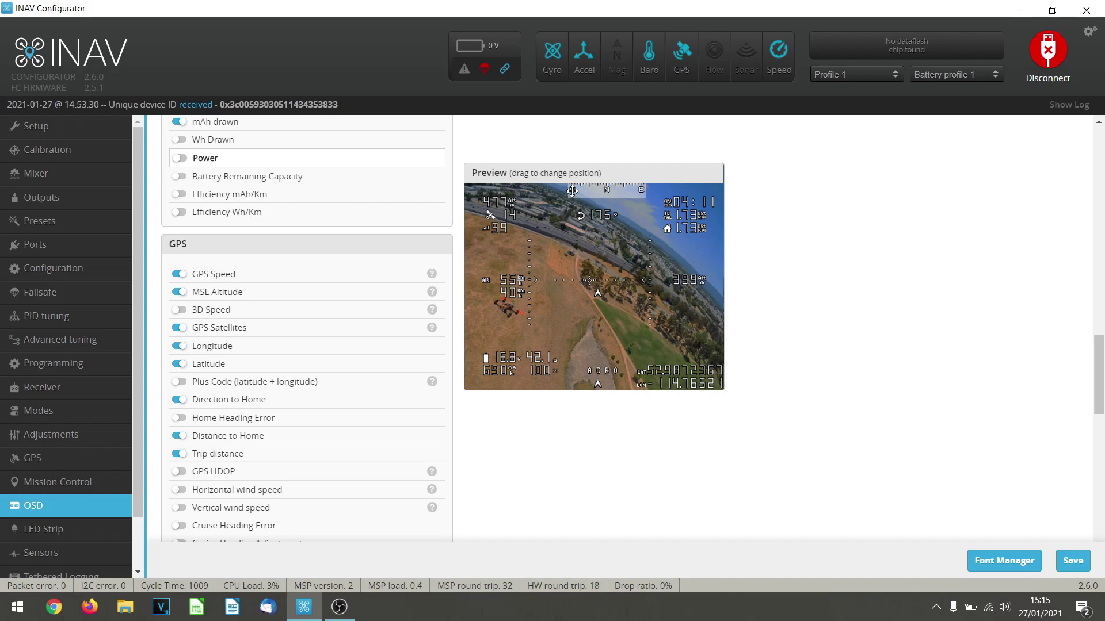
drag(566, 200, 565, 202)
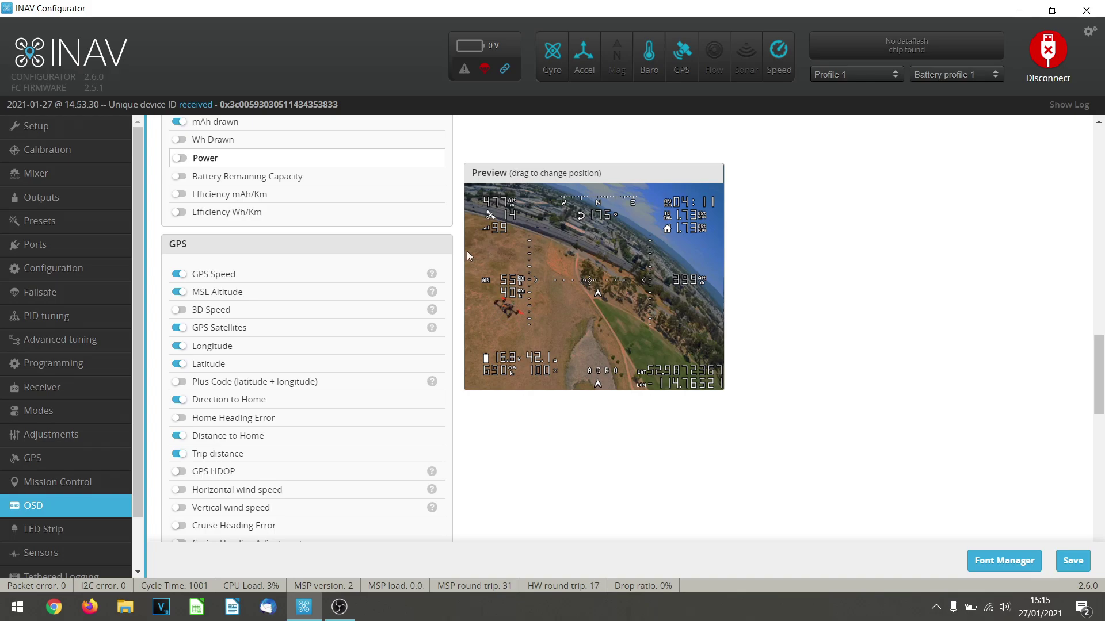
- Enable Craft Name in the General section and centre it above the heading graph in the preview
scroll(374, 230, up, 8)
scroll(375, 230, up, 10)
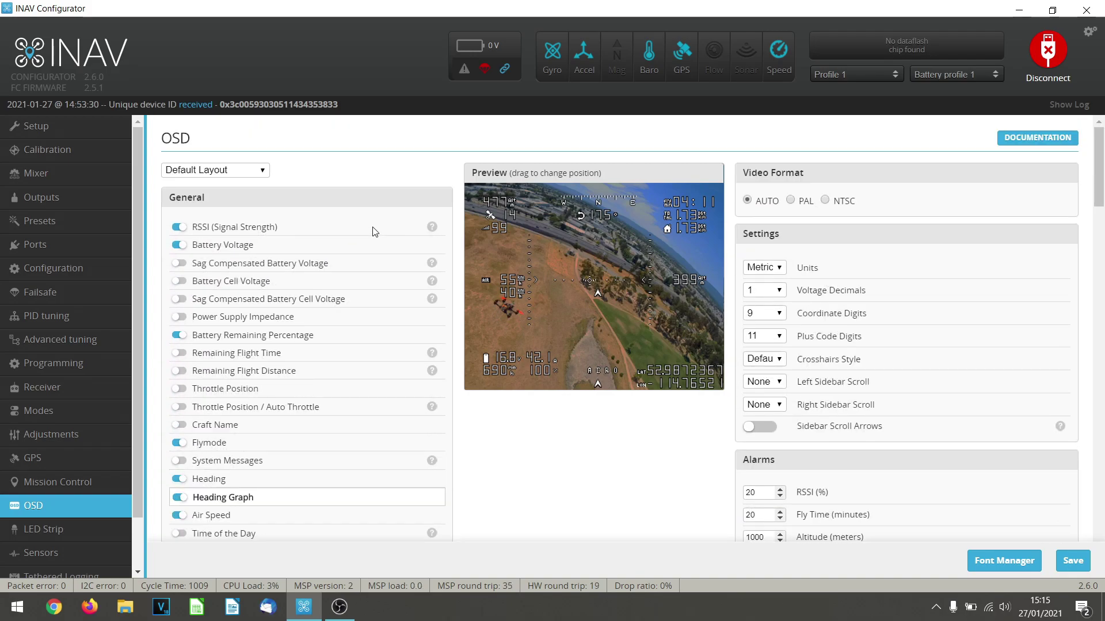
scroll(374, 231, down, 2)
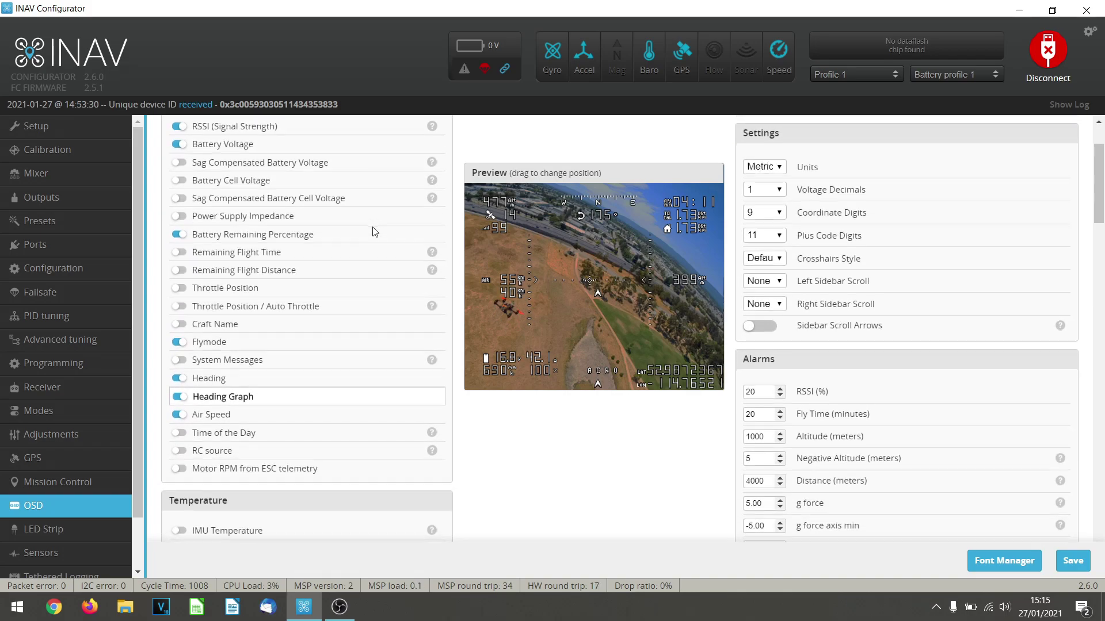
scroll(374, 231, down, 1)
click(182, 280)
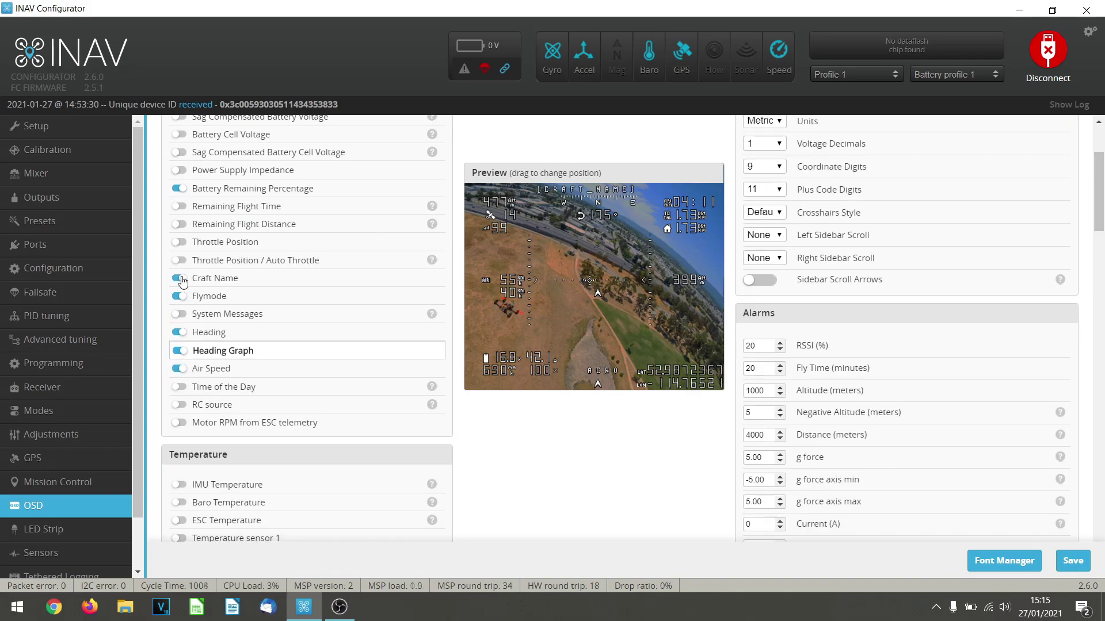
mouse_move(556, 190)
mouse_down()
mouse_move(549, 234)
mouse_move(558, 191)
mouse_up()
drag(546, 192, 538, 192)
- Enable System Messages in the General section and place the message line above the flight mode in the preview
click(179, 315)
drag(492, 216, 490, 343)
scroll(507, 453, down, 2)
mouse_move(435, 304)
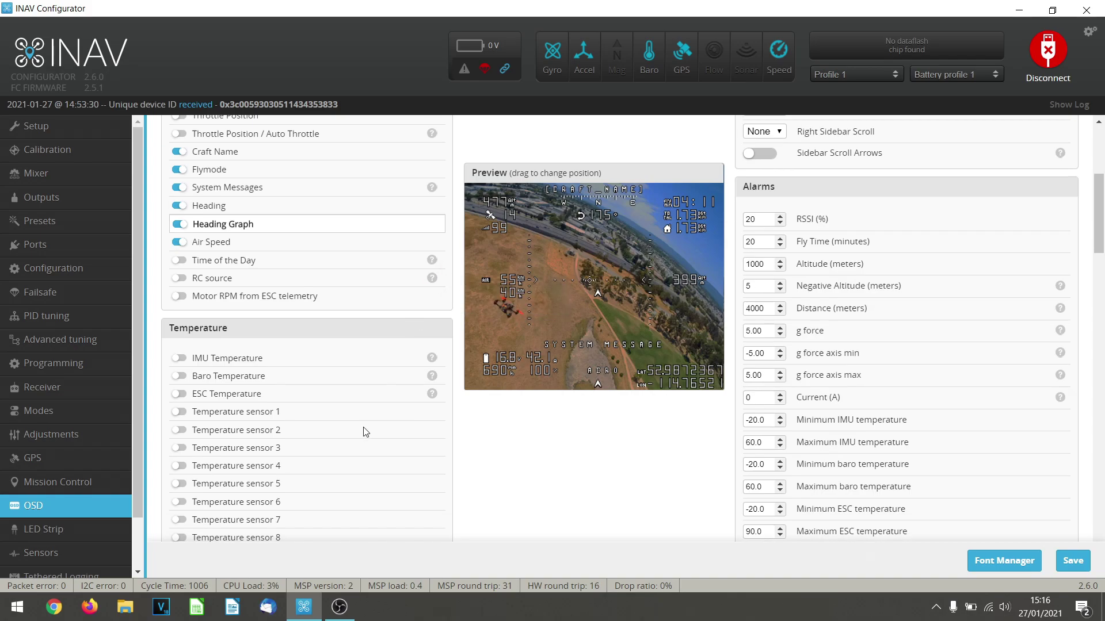
- Enable Vario and Numeric vario in the Altitude section
scroll(365, 431, down, 2)
scroll(364, 431, down, 1)
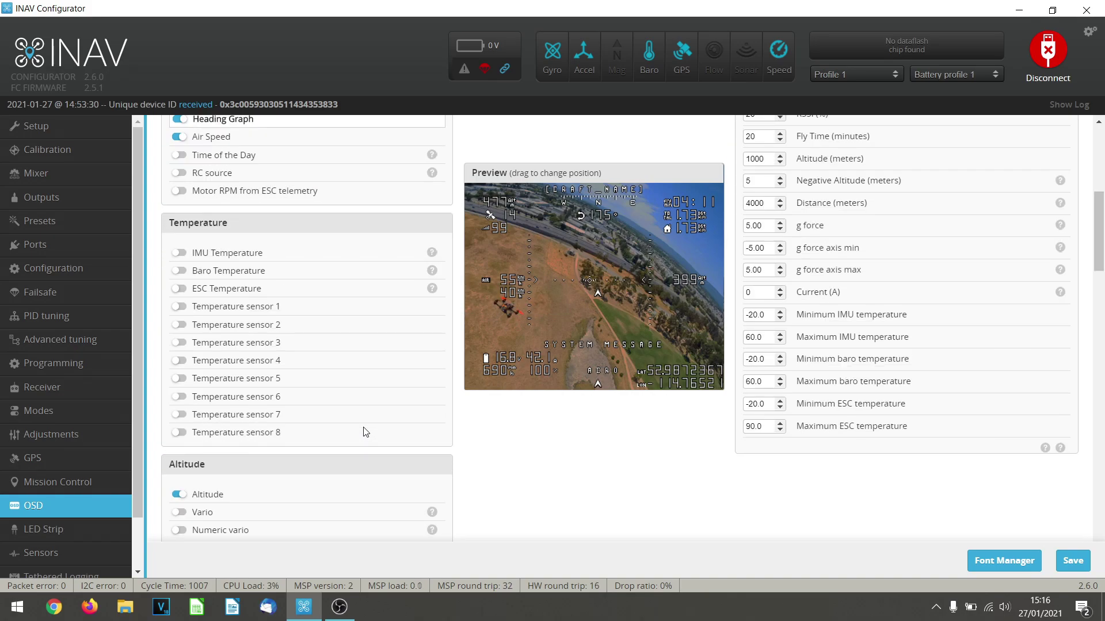
scroll(366, 431, down, 5)
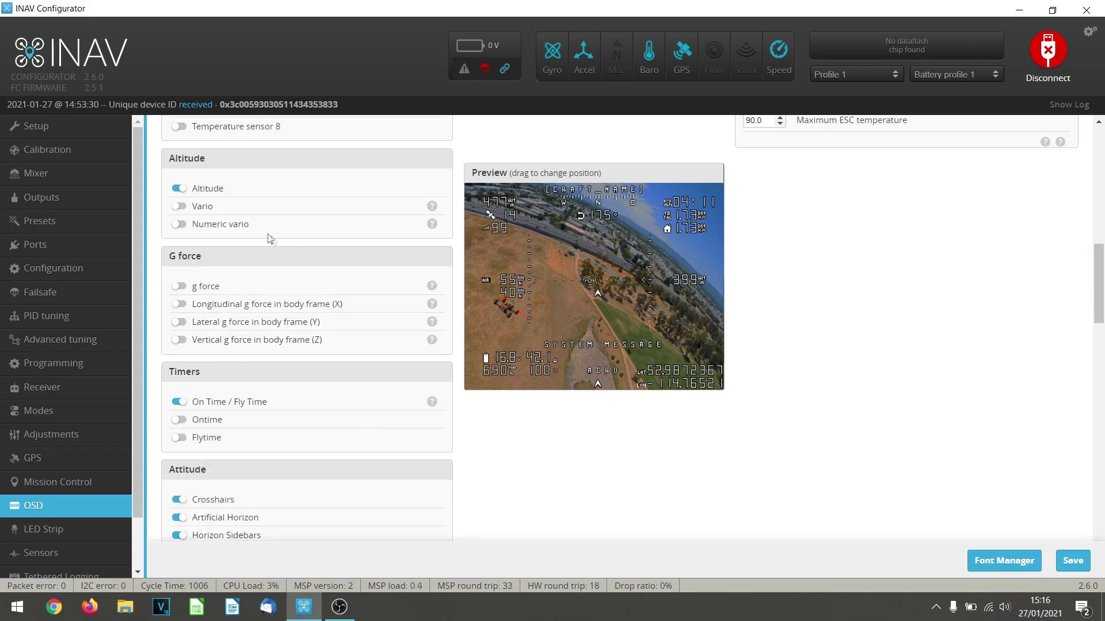
click(178, 207)
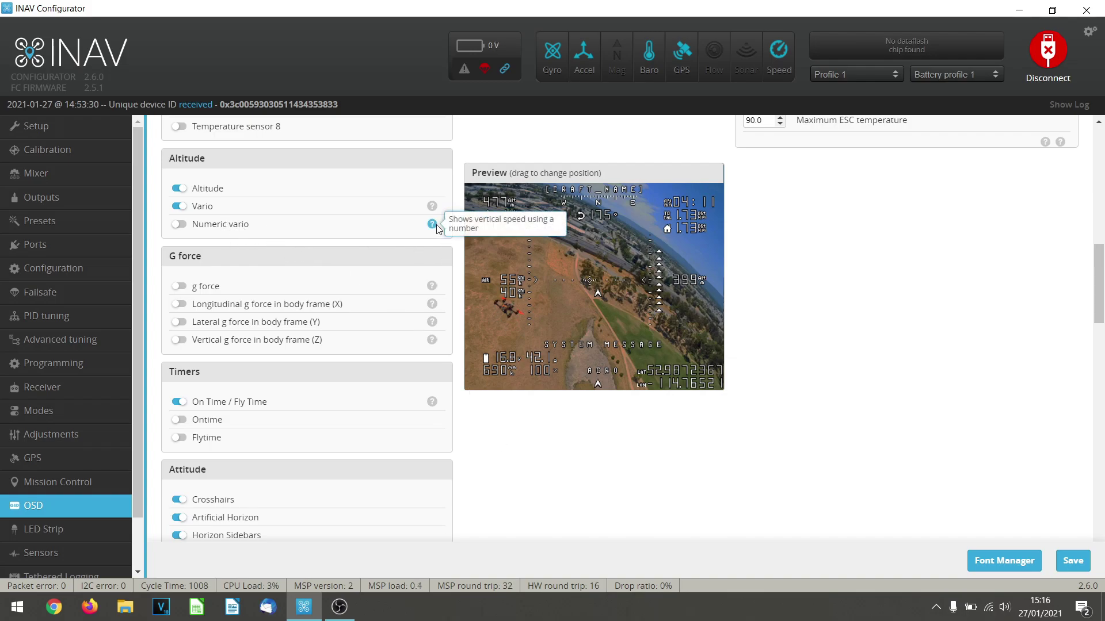
click(179, 226)
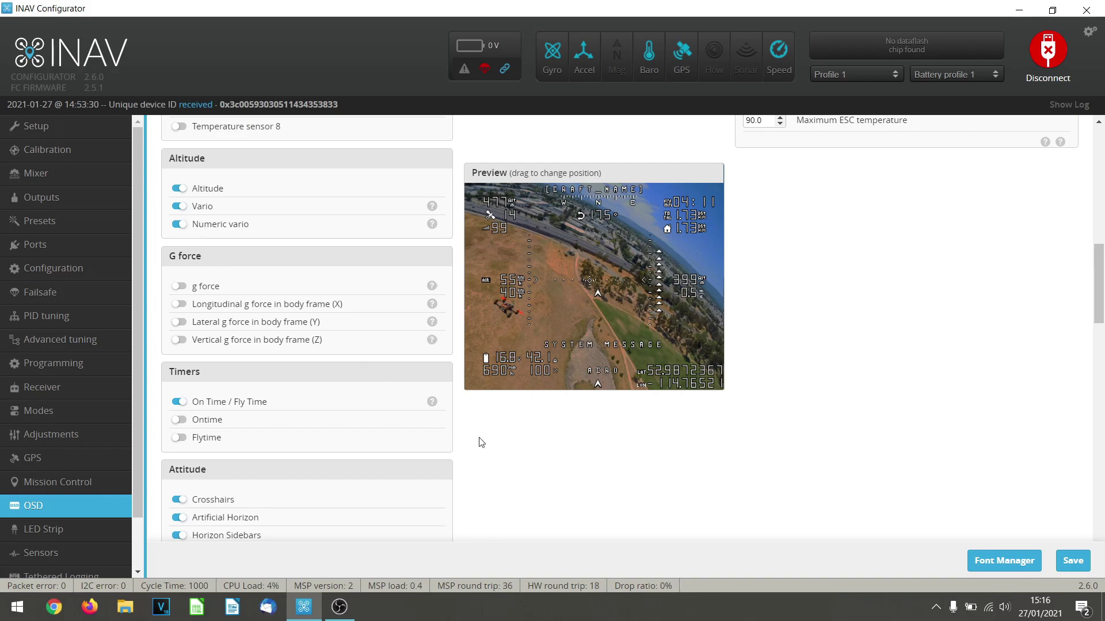
- Briefly enable Pitch Angle in the Attitude section to preview it and disable it again
scroll(482, 442, down, 4)
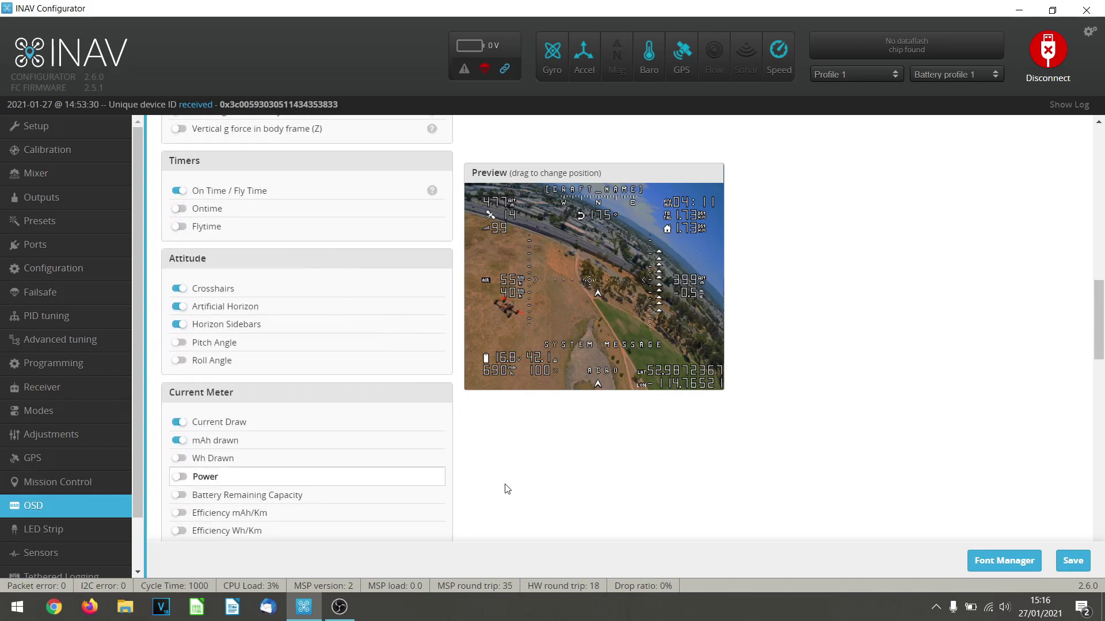
scroll(507, 489, down, 2)
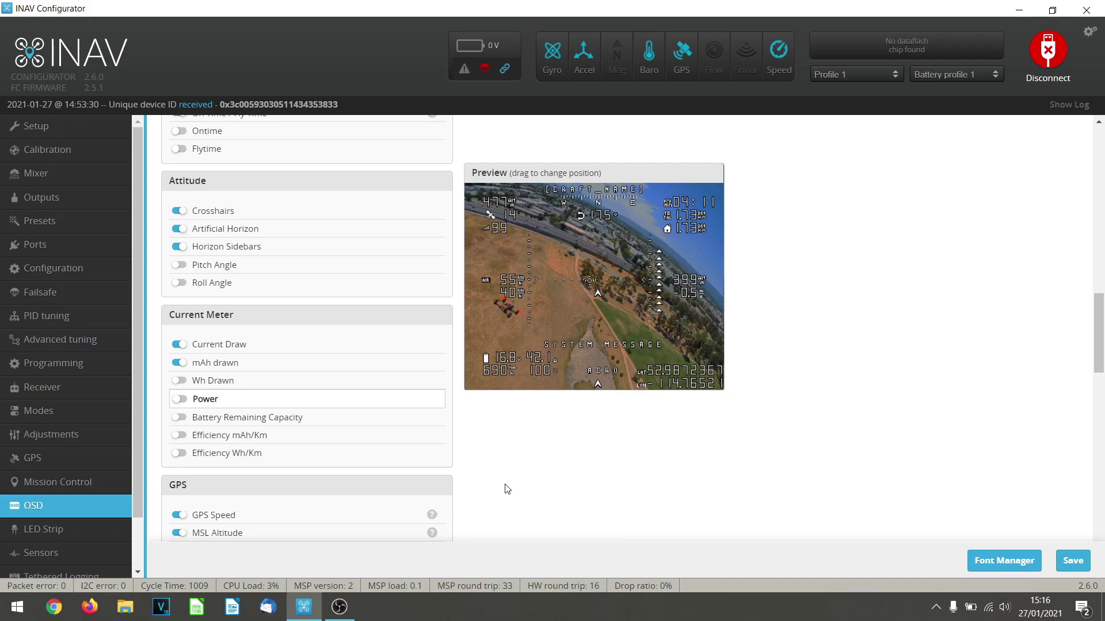
click(179, 266)
click(179, 265)
- Briefly enable Plus Code (latitude + longitude) in the GPS section to preview it and disable it again
scroll(434, 420, down, 3)
scroll(434, 421, down, 5)
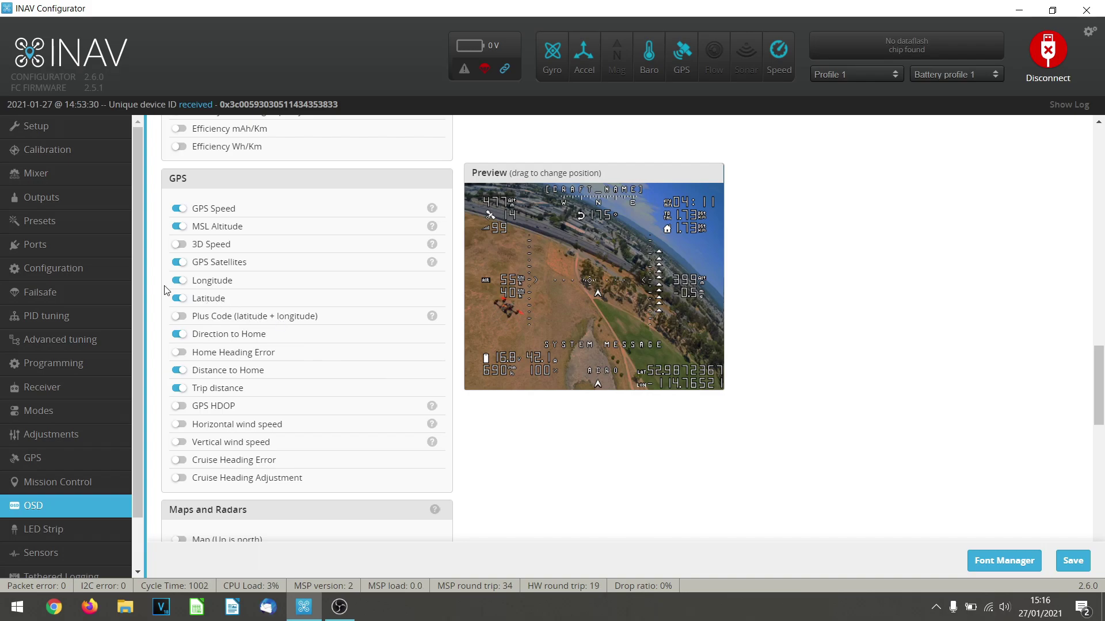
click(179, 317)
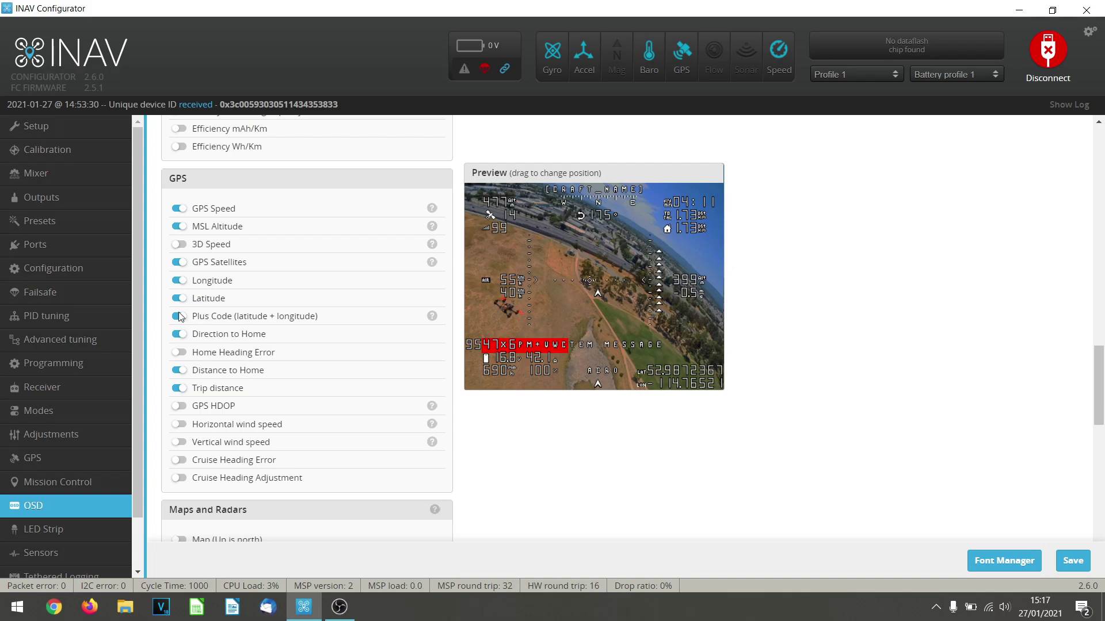
click(179, 315)
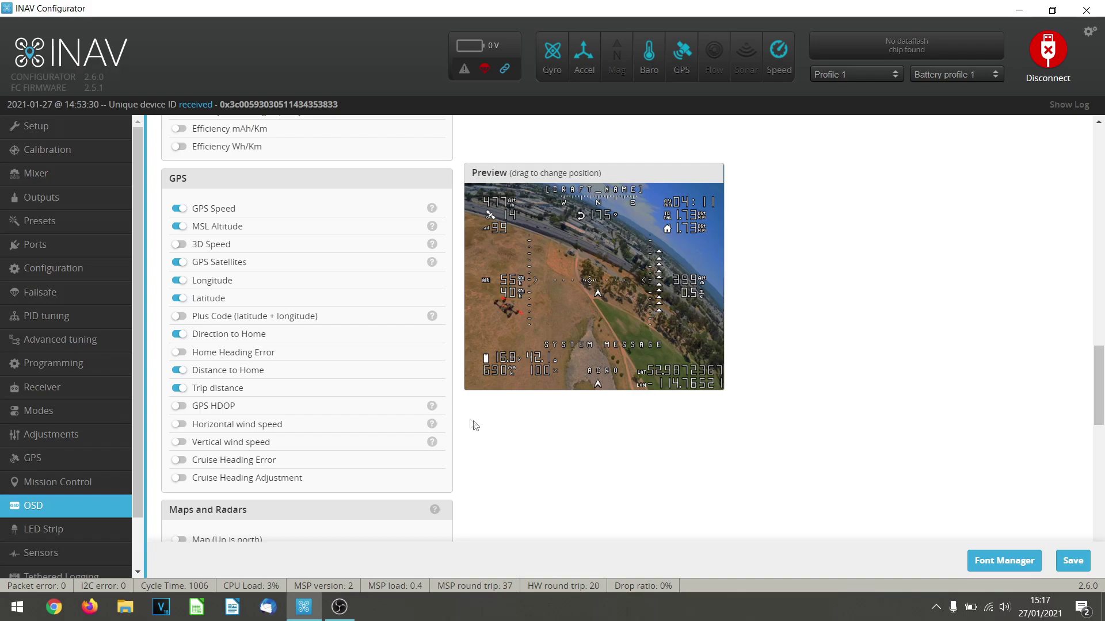
- Review the remaining OSD elements, from the GPS section through Maps and Radars, VTX, RC Adjustable Values and PID controllers outputs
mouse_move(435, 407)
scroll(441, 491, down, 3)
scroll(443, 496, down, 1)
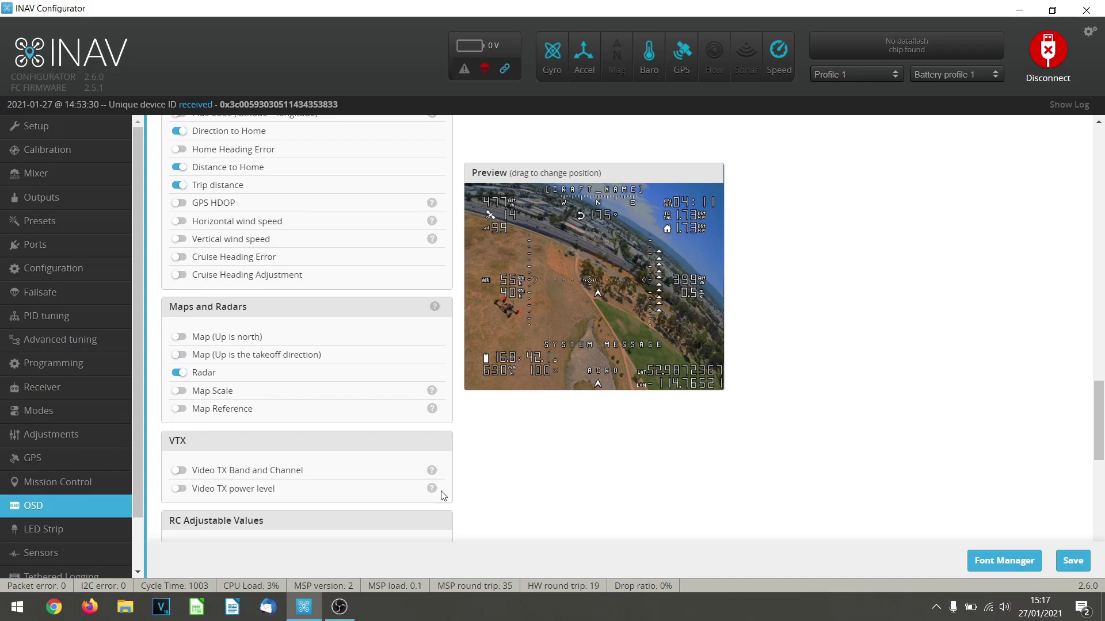
scroll(443, 496, down, 2)
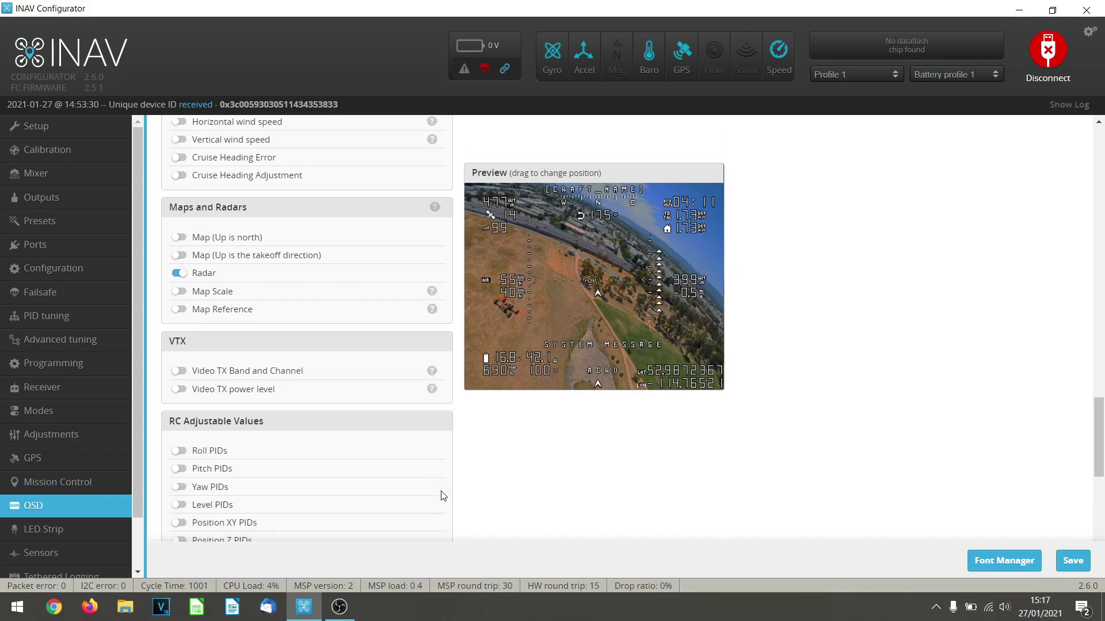
scroll(443, 496, down, 8)
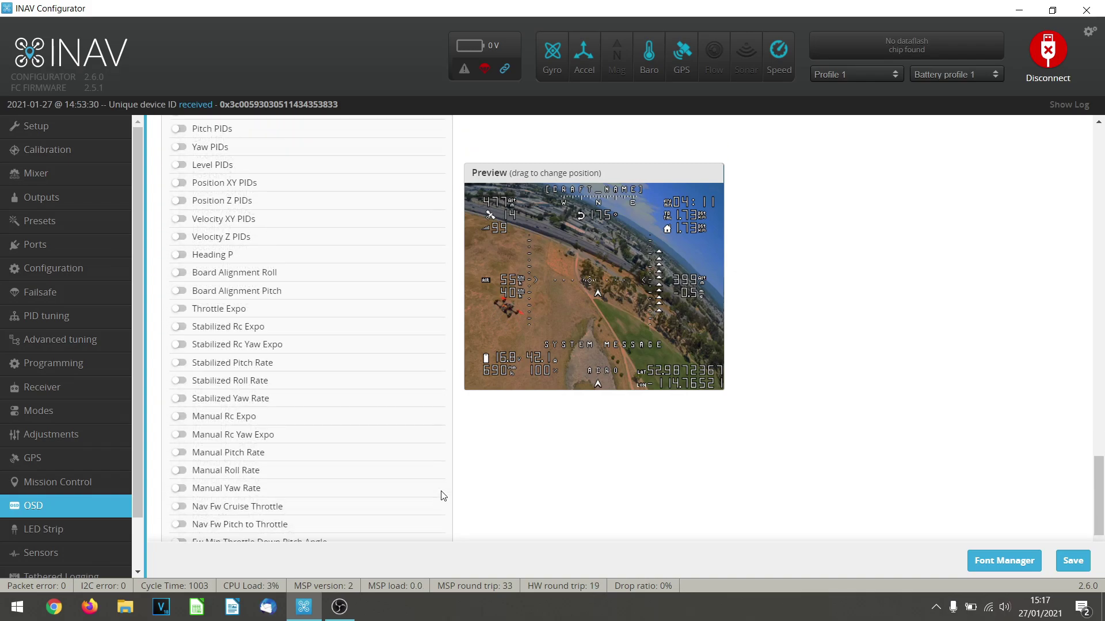
scroll(441, 492, down, 3)
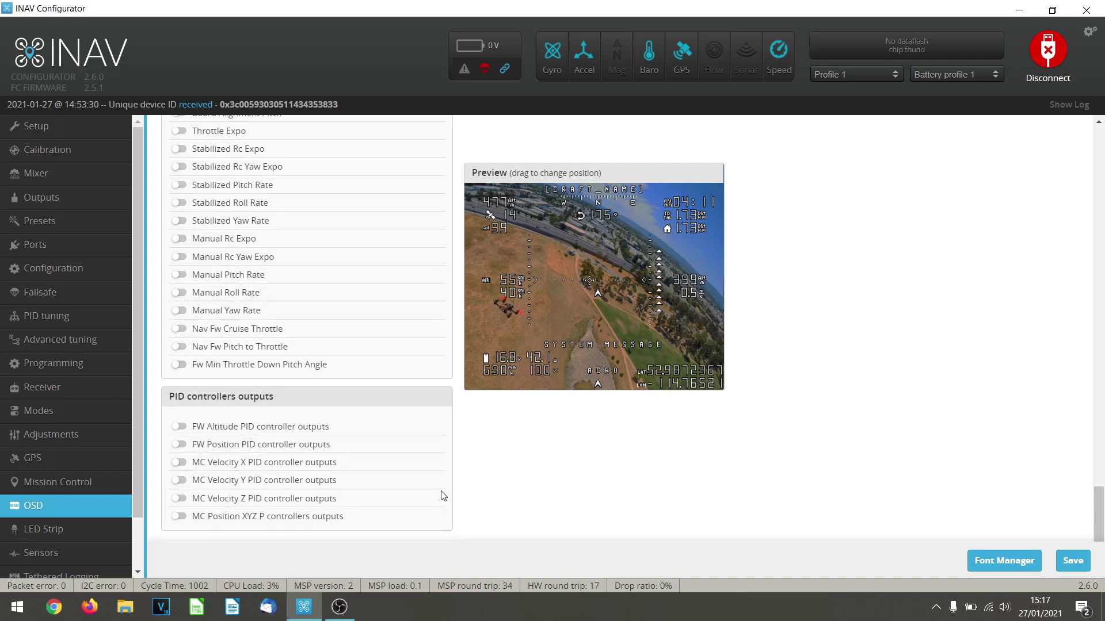
scroll(441, 492, up, 10)
scroll(441, 493, up, 15)
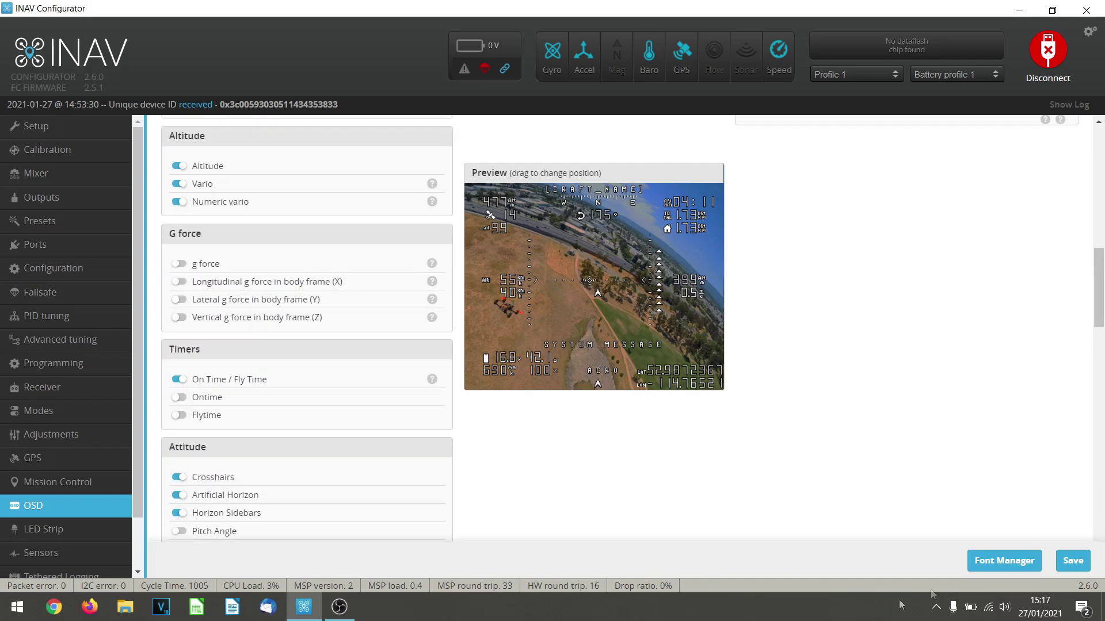
- Save the OSD settings to the flight controller
click(1072, 558)
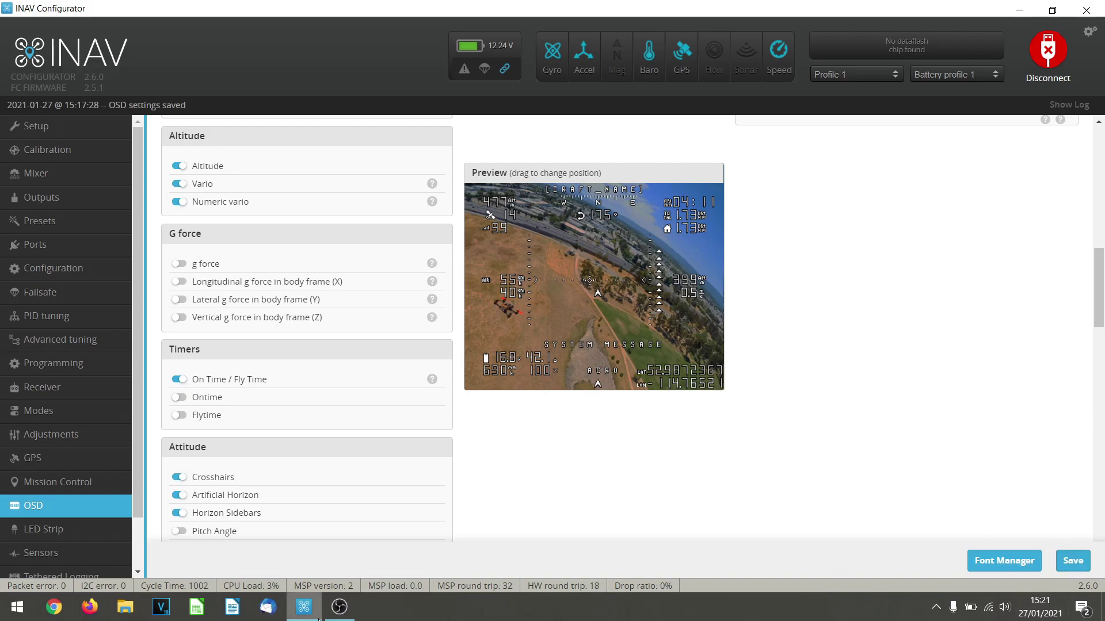
click(340, 606)
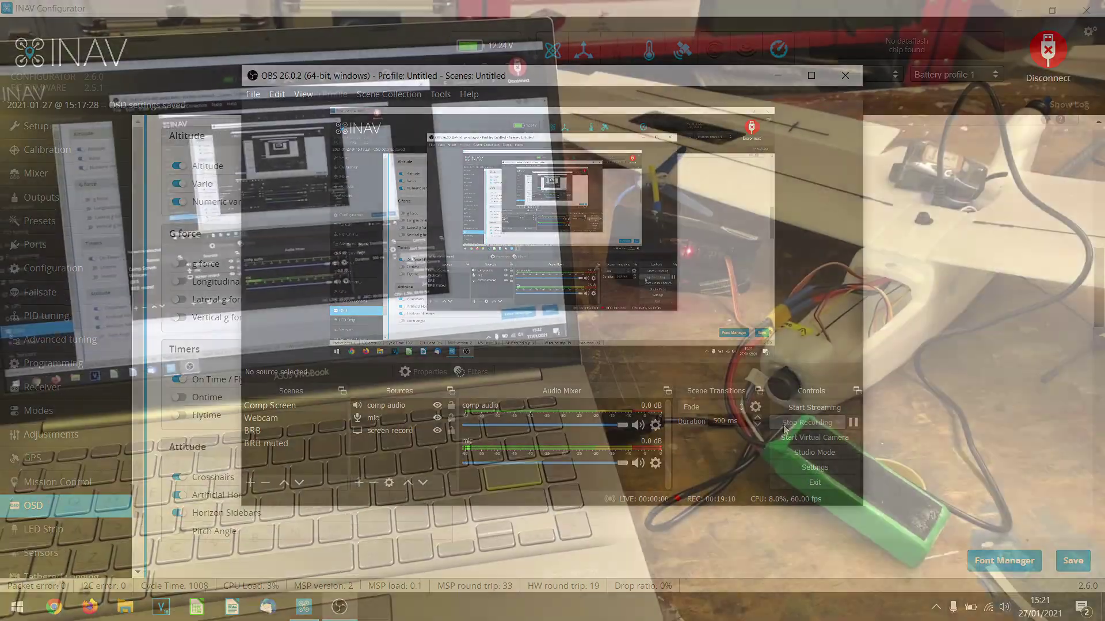